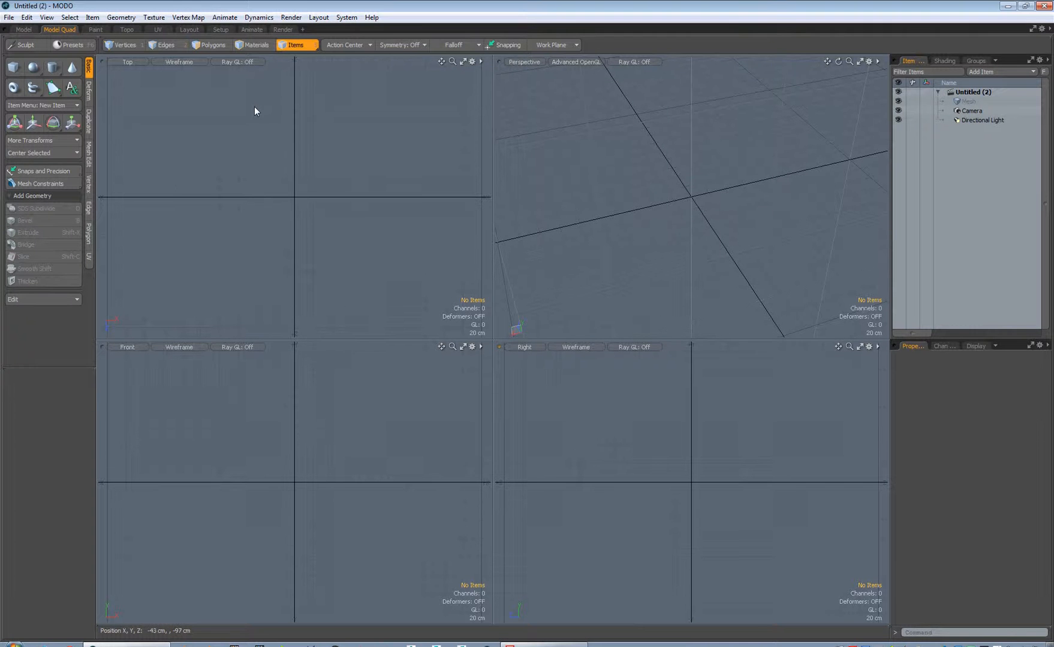
Create a box about 48 × 84 × 63 cm standing on the ground plane, drawn off the origin in the Top view.
left_click(13, 66)
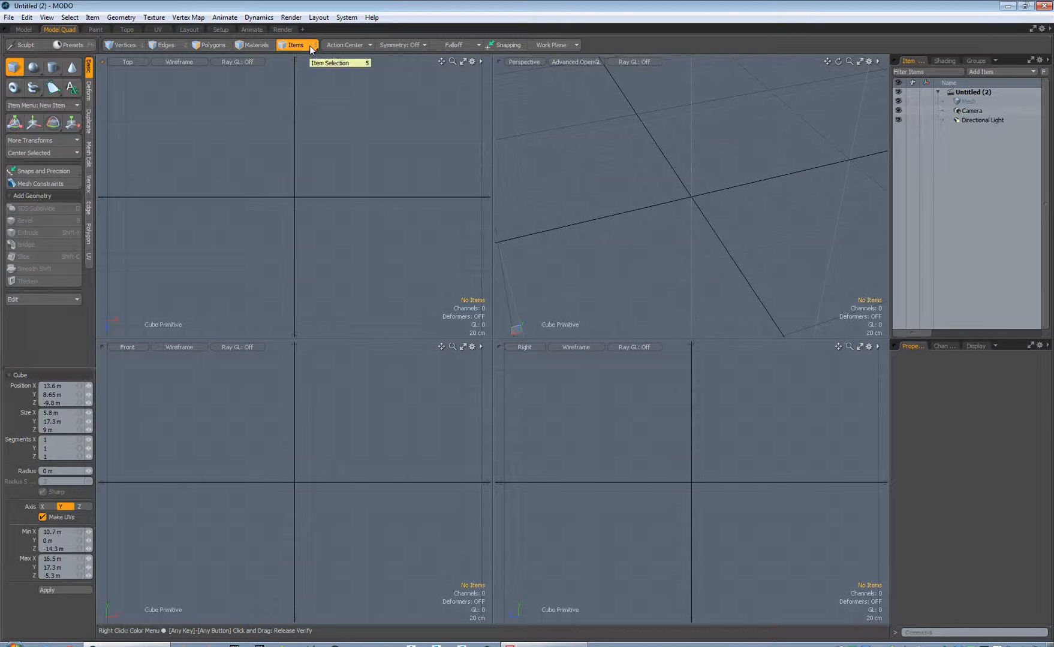
left_click_drag(217, 230, 261, 290)
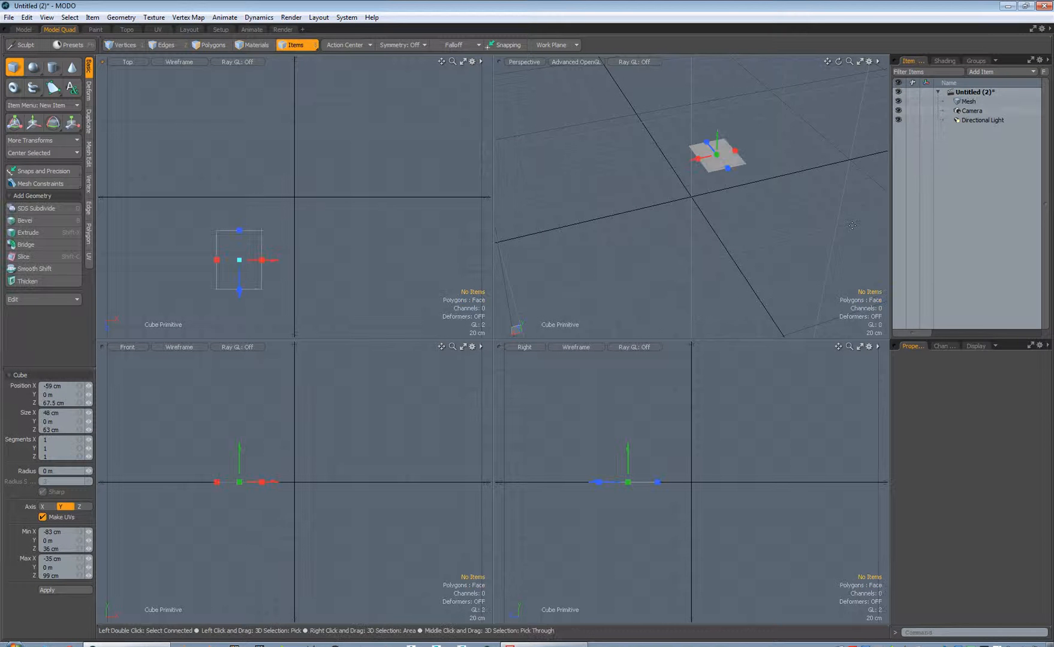
left_click_drag(717, 154, 718, 89)
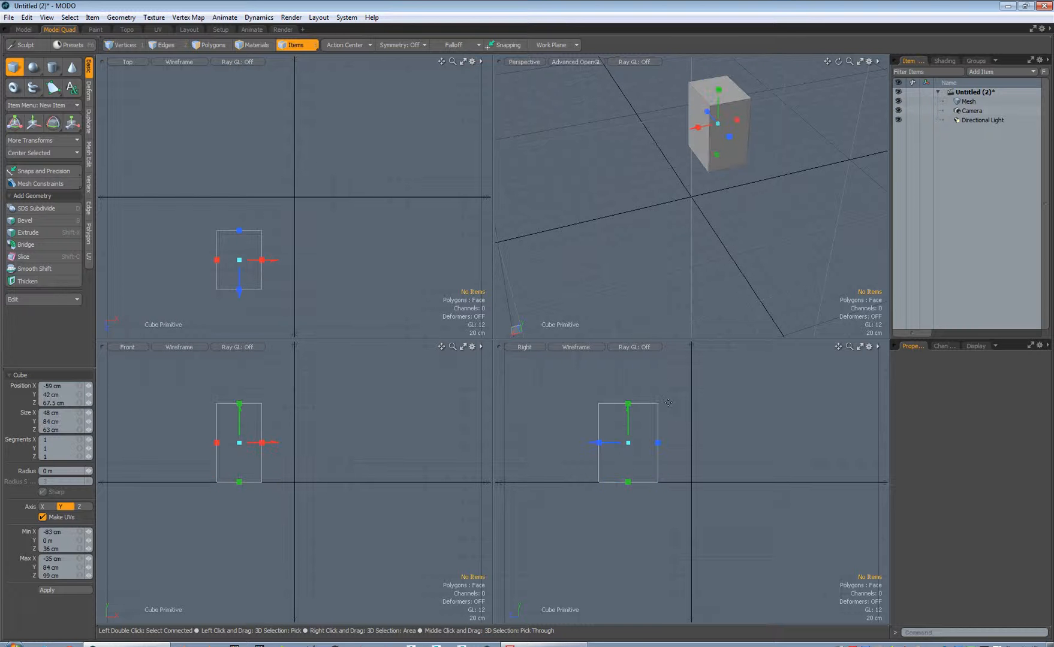
key("space")
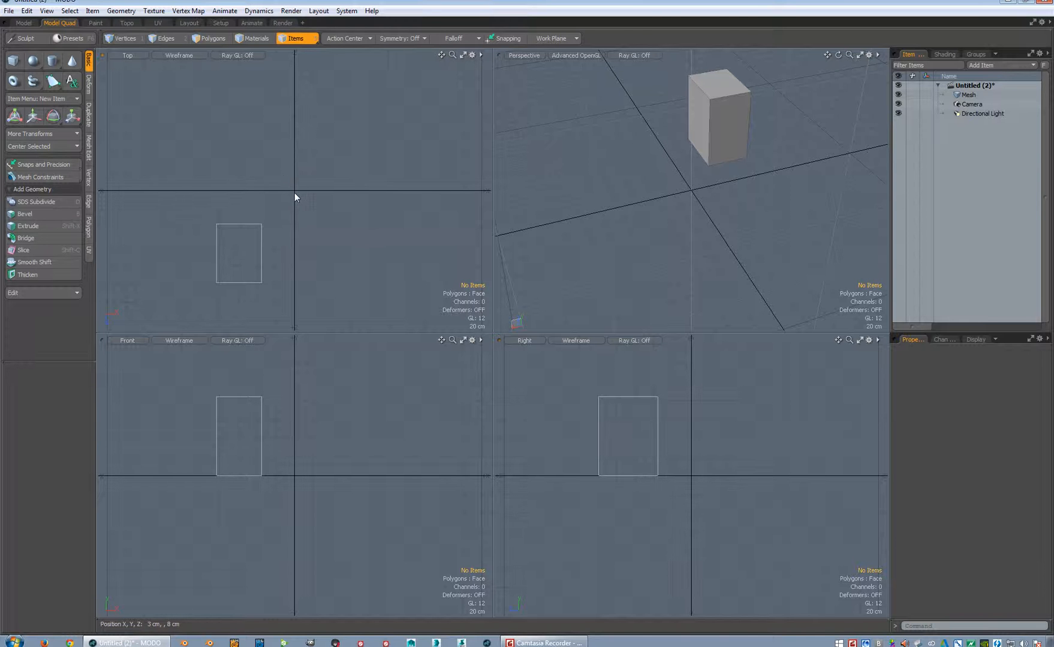
Select the box's mesh item in item mode.
key("w")
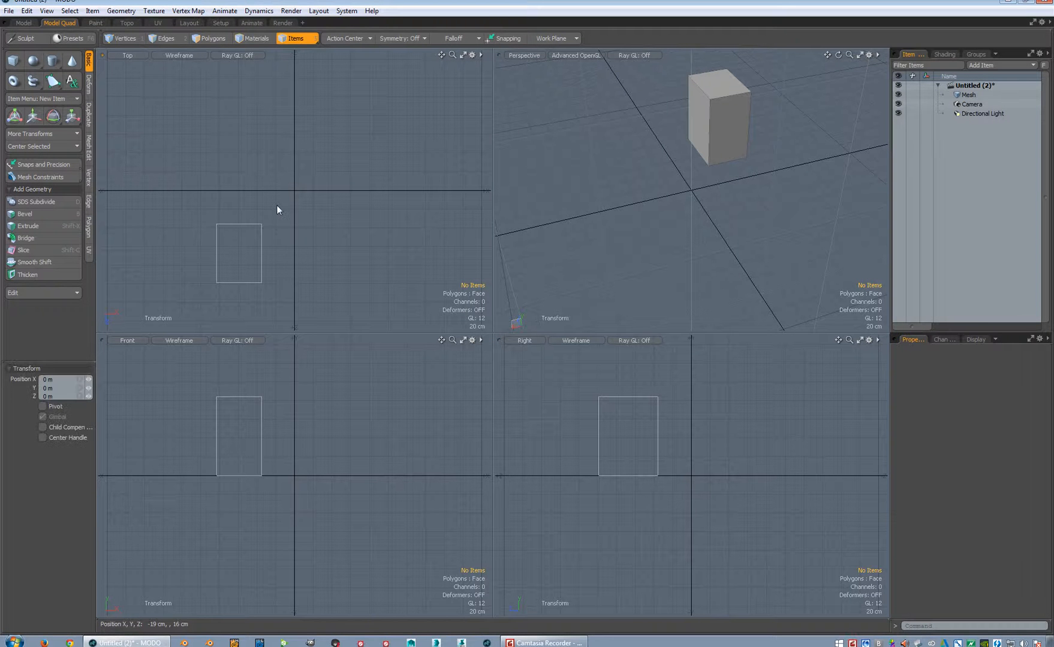
key("e")
key("space")
left_click(236, 232)
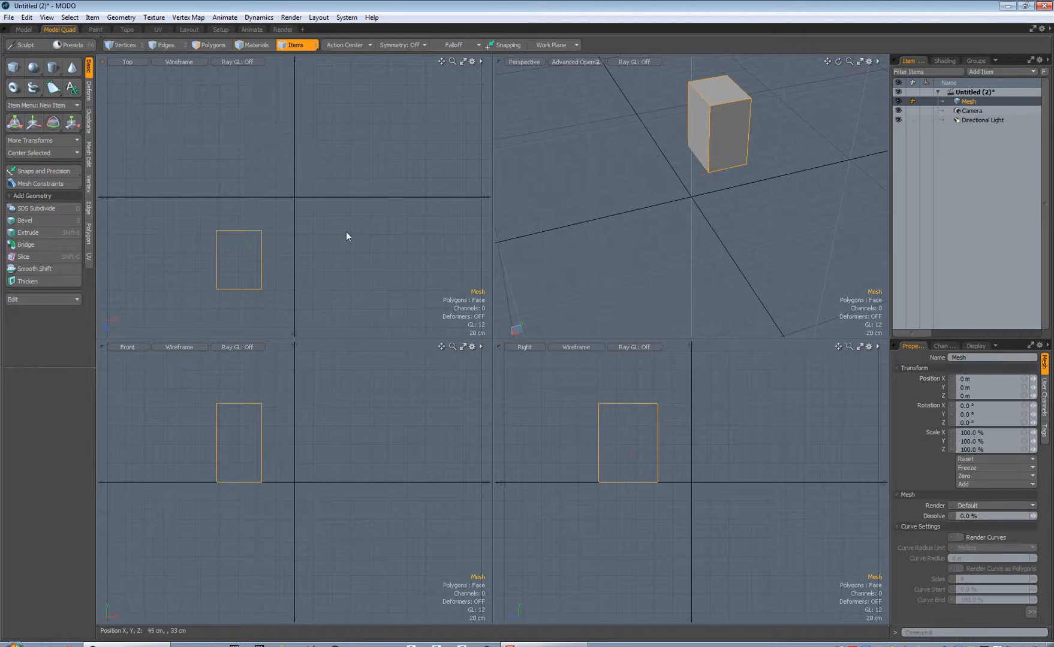
Try rotating the box item about its center at the world origin in the Top view, and undo the rotation.
key("e")
key("w")
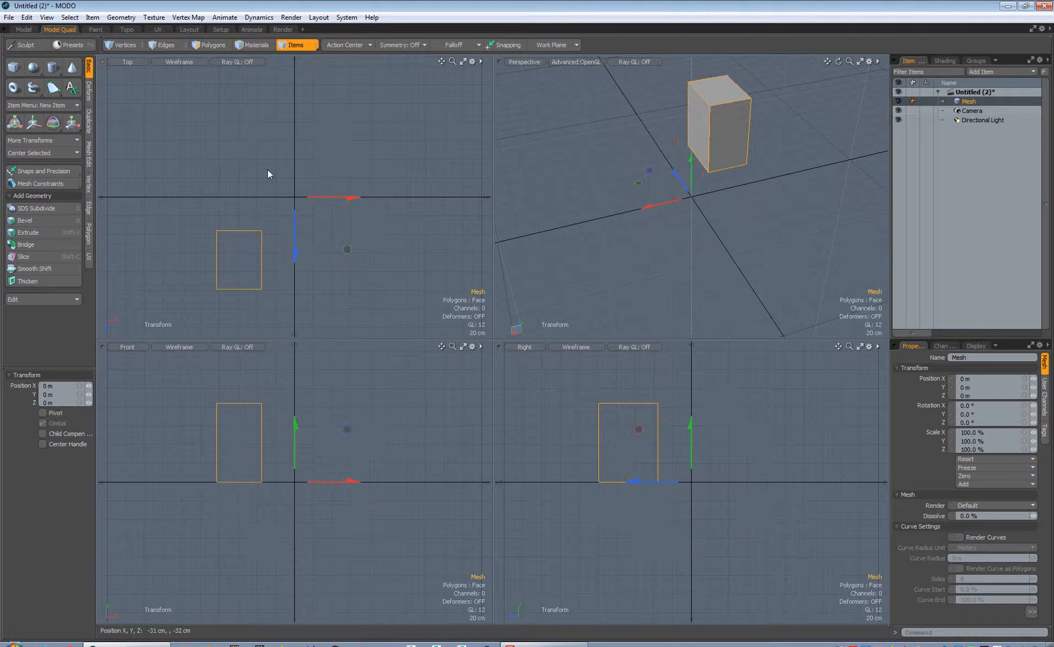
key("e")
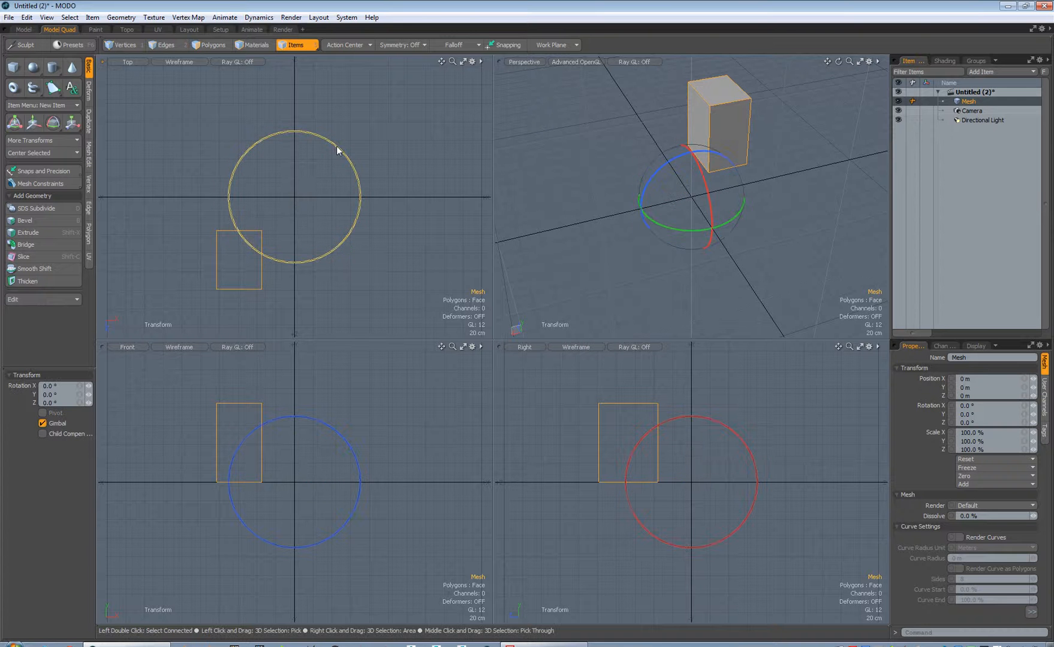
left_click_drag(336, 150, 335, 206)
key("ctrl+z")
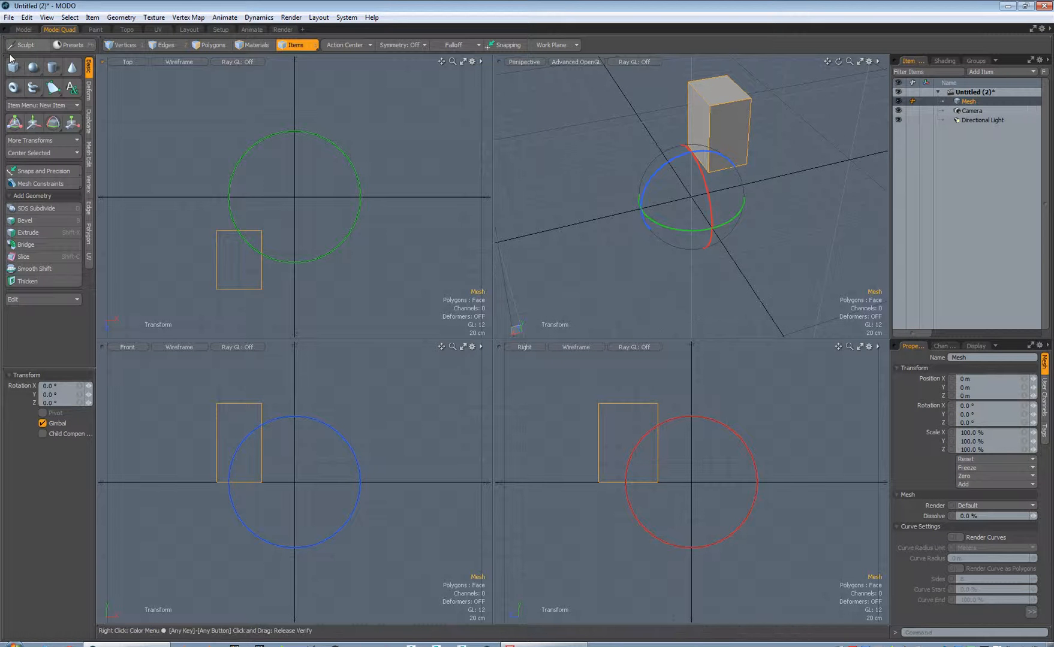
Move the item's center to the middle of the box's bounding box, and test a small Y rotation before undoing it.
left_click(27, 17)
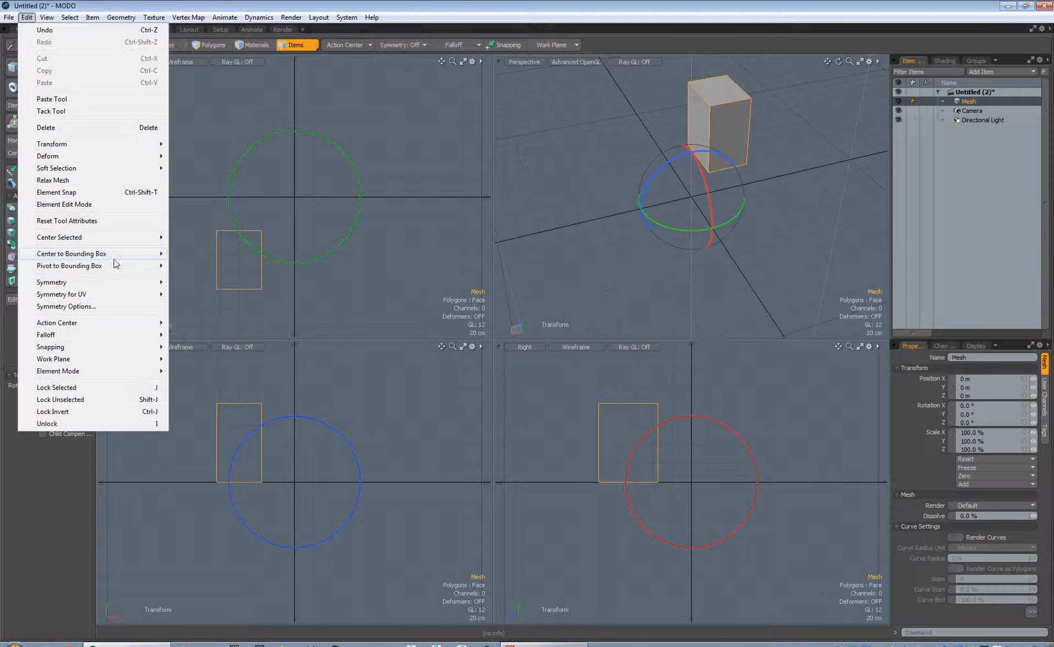
mouse_move(114, 254)
left_click(222, 256)
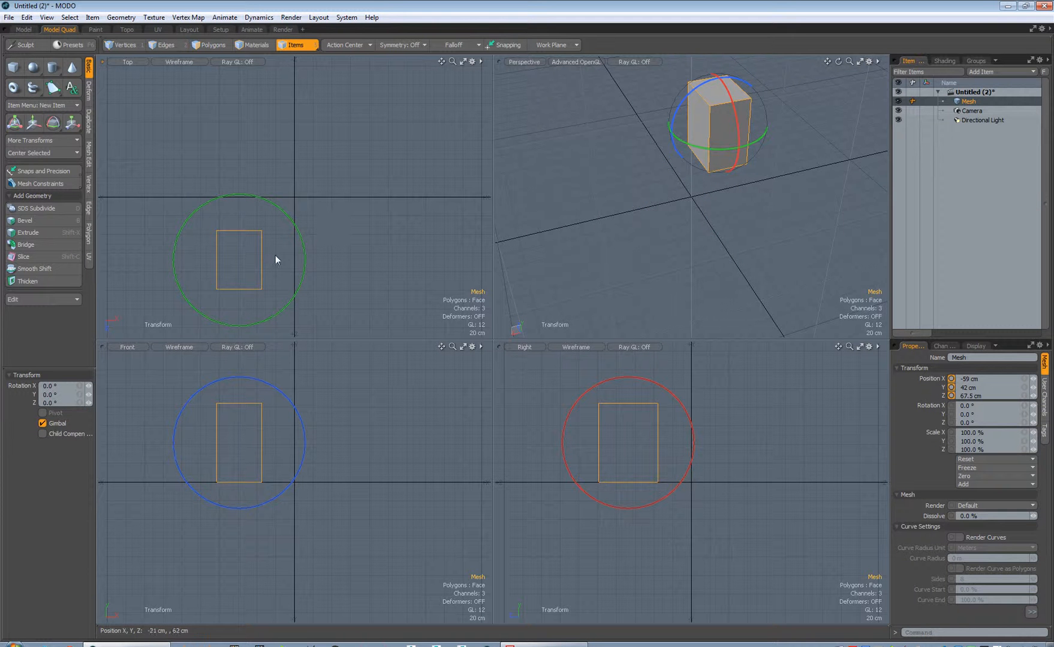
mouse_move(286, 226)
left_mouse_down()
mouse_move(272, 204)
mouse_move(282, 223)
left_mouse_up()
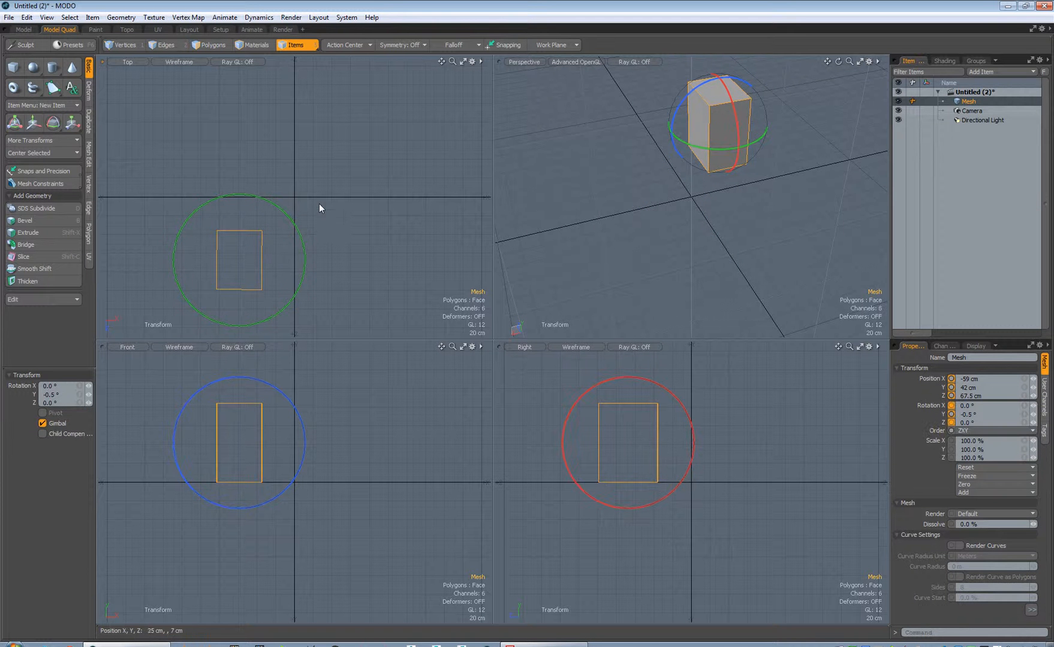
key("ctrl+z")
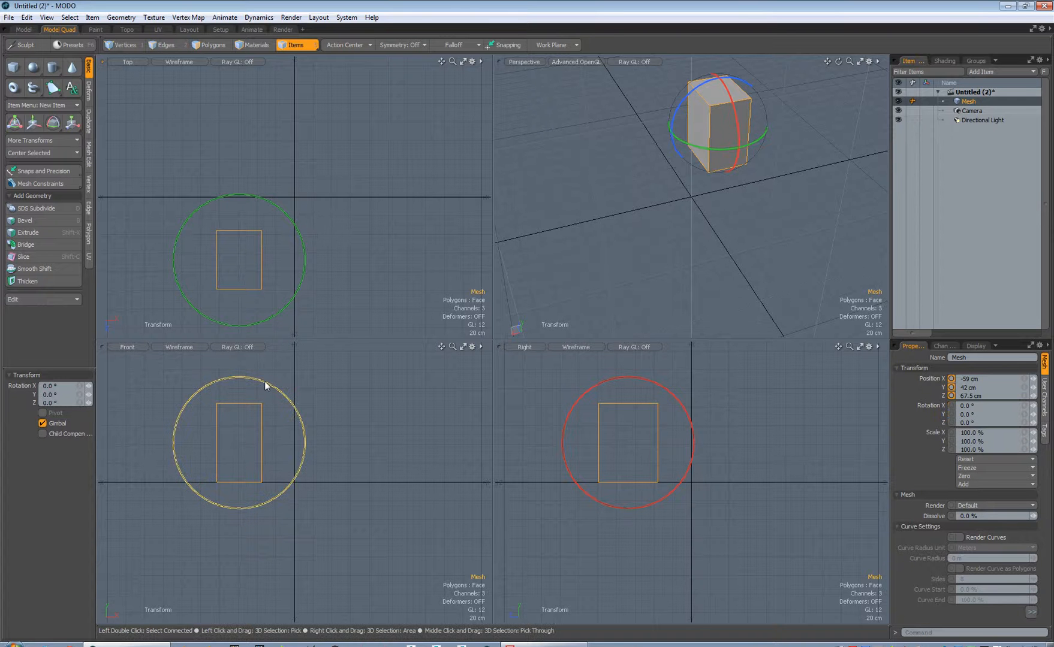
Map the Center to Bounding Box command (center.bbox center) from the command history to Ctrl-F, overwriting the existing assignment.
key("F5")
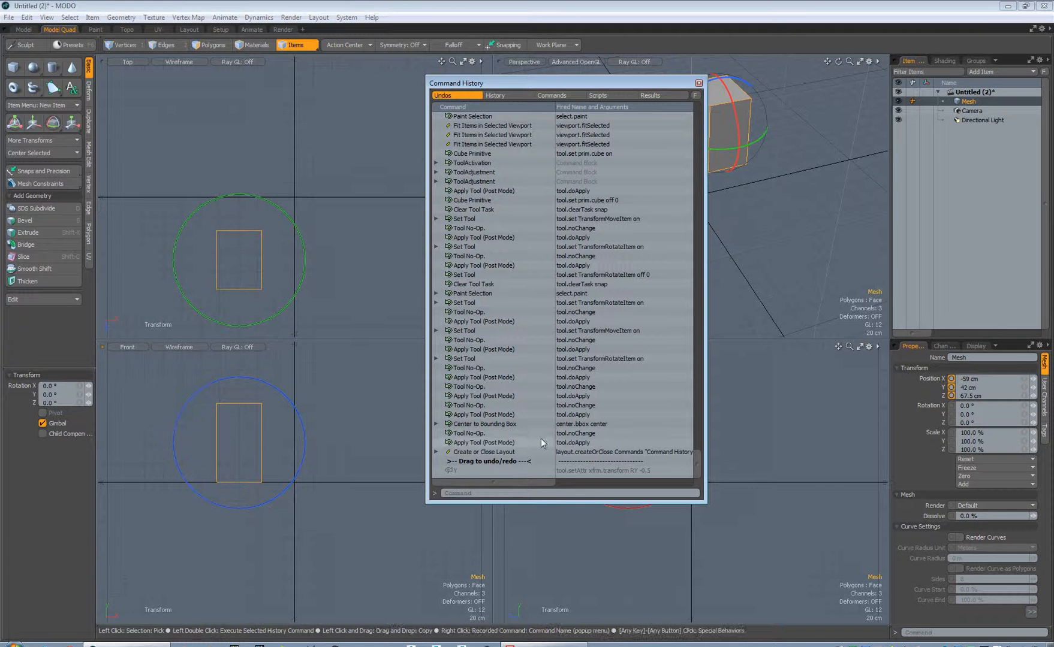
left_click(572, 424)
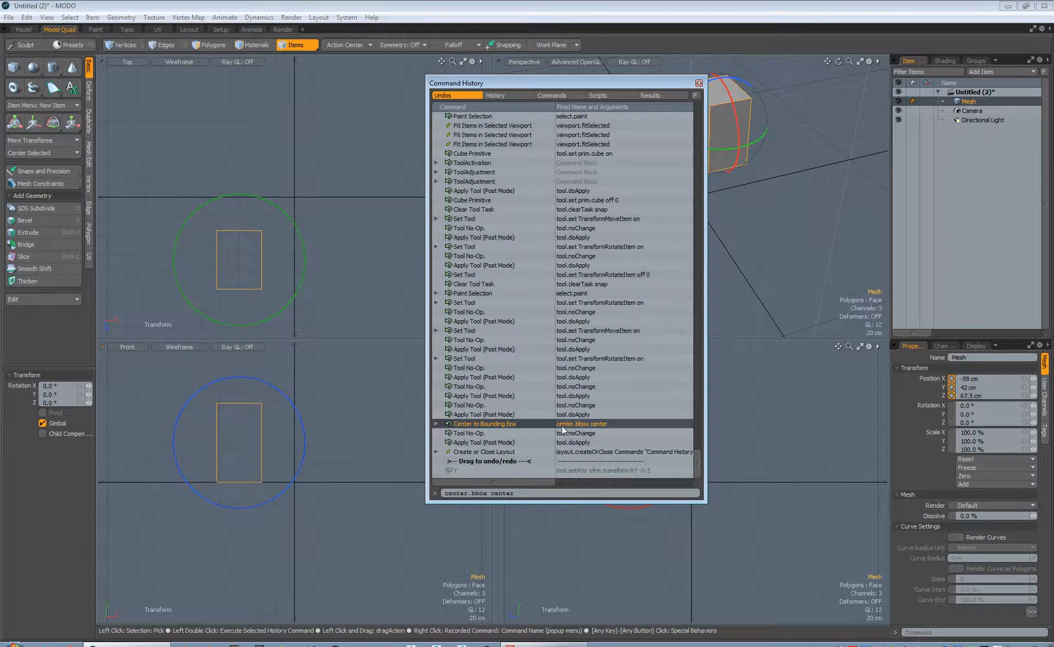
right_click(603, 426)
left_click(611, 451)
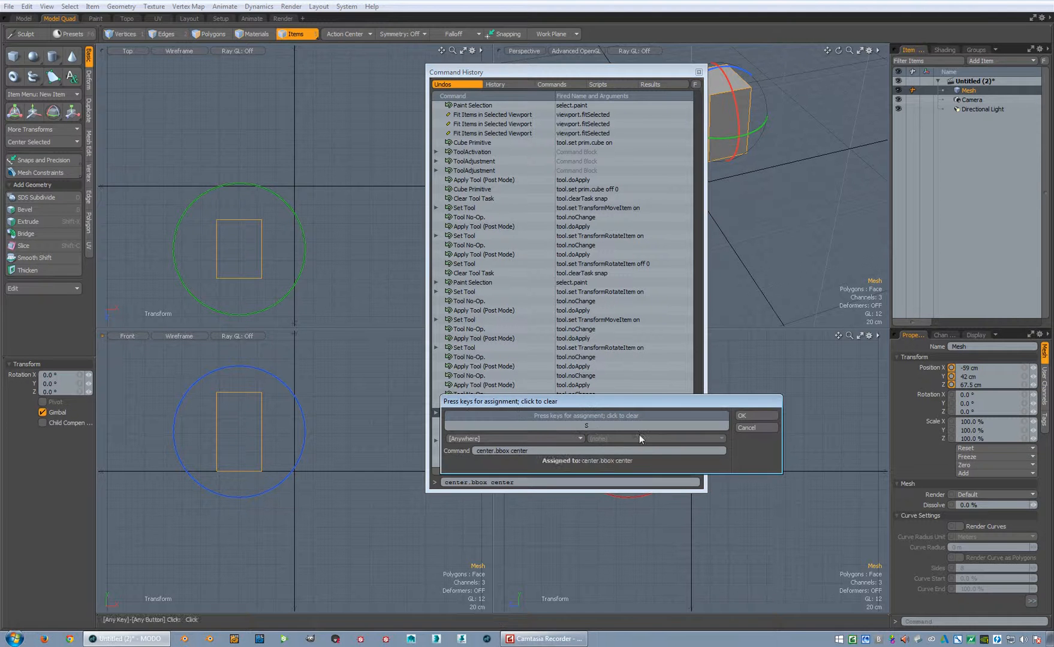
key("ctrl")
key("ctrl+f")
left_click(750, 416)
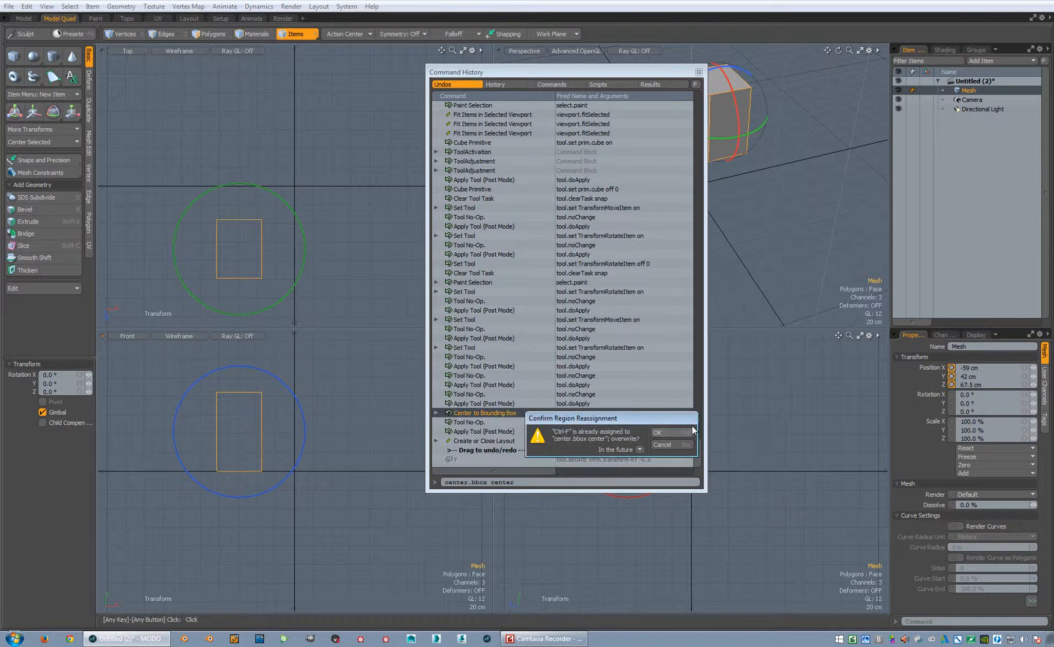
left_click(665, 432)
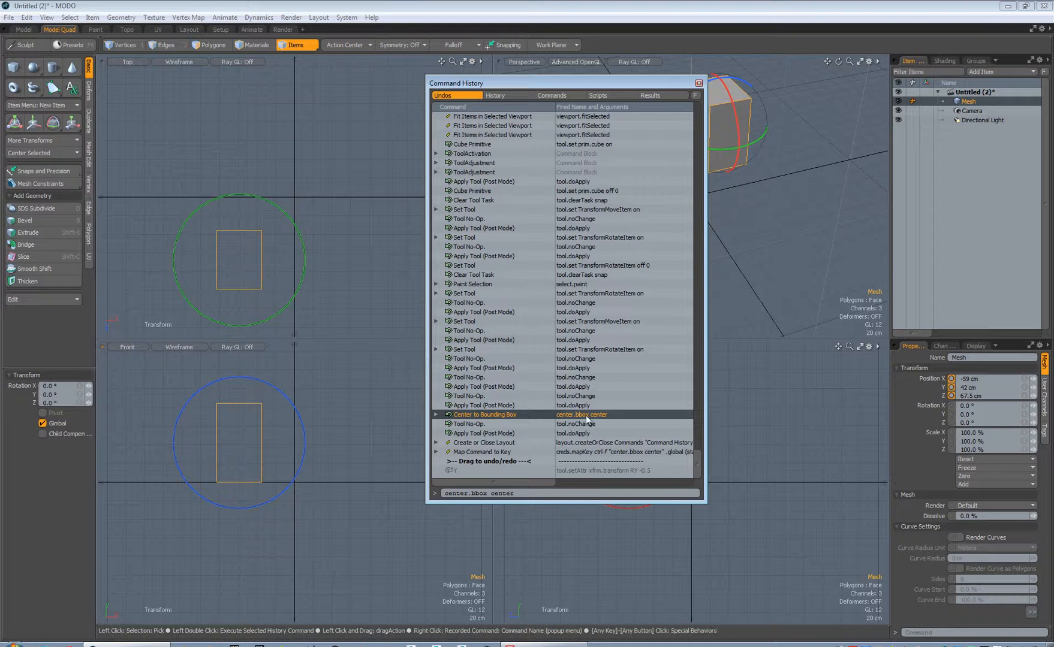
left_click(698, 84)
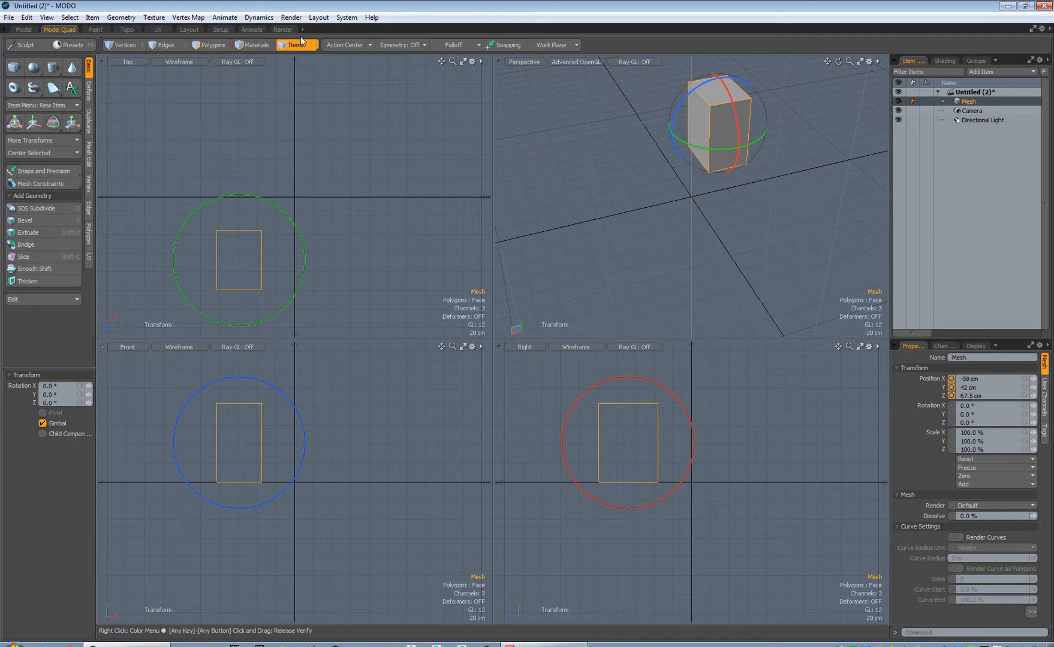
Add a stretched sphere to the same mesh, about 30 cm radius in X and 78 cm in Z, and pull it up in height.
left_click(33, 67)
left_click_drag(361, 105, 388, 178)
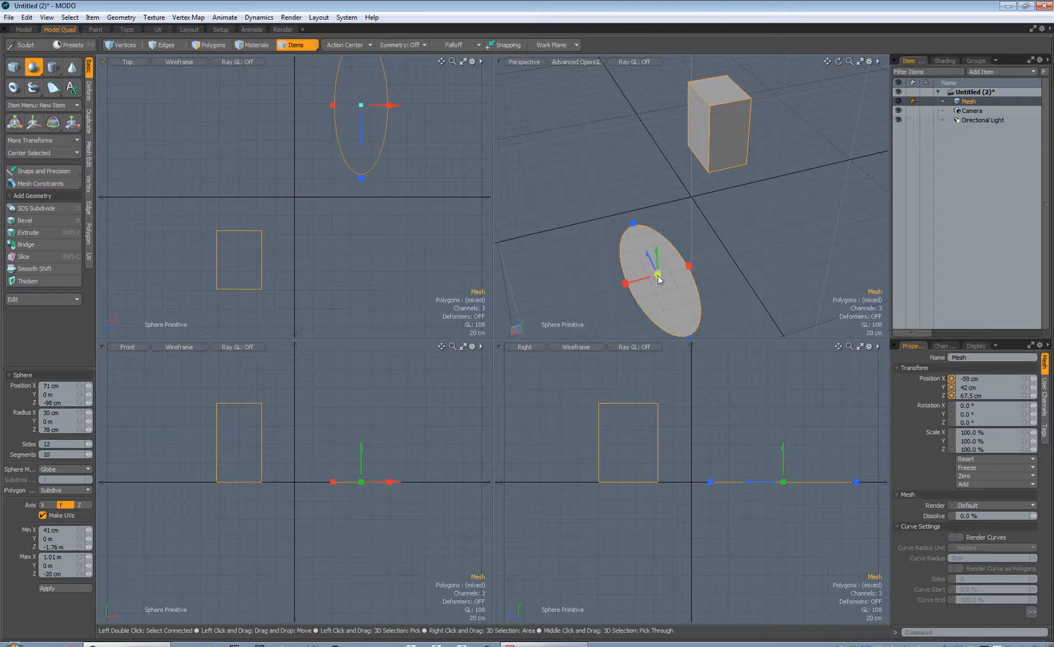
left_click_drag(659, 275, 655, 204)
key("space")
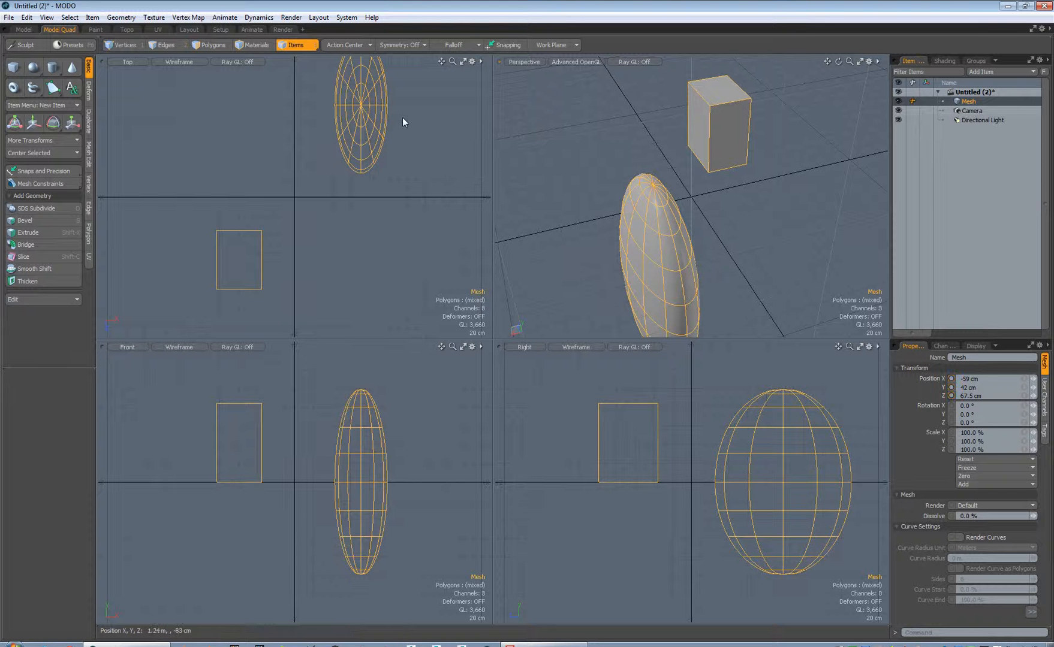
Try rotating the combined mesh item about the box's center, undo the rotation and drop the tool.
left_click(360, 112)
key("e")
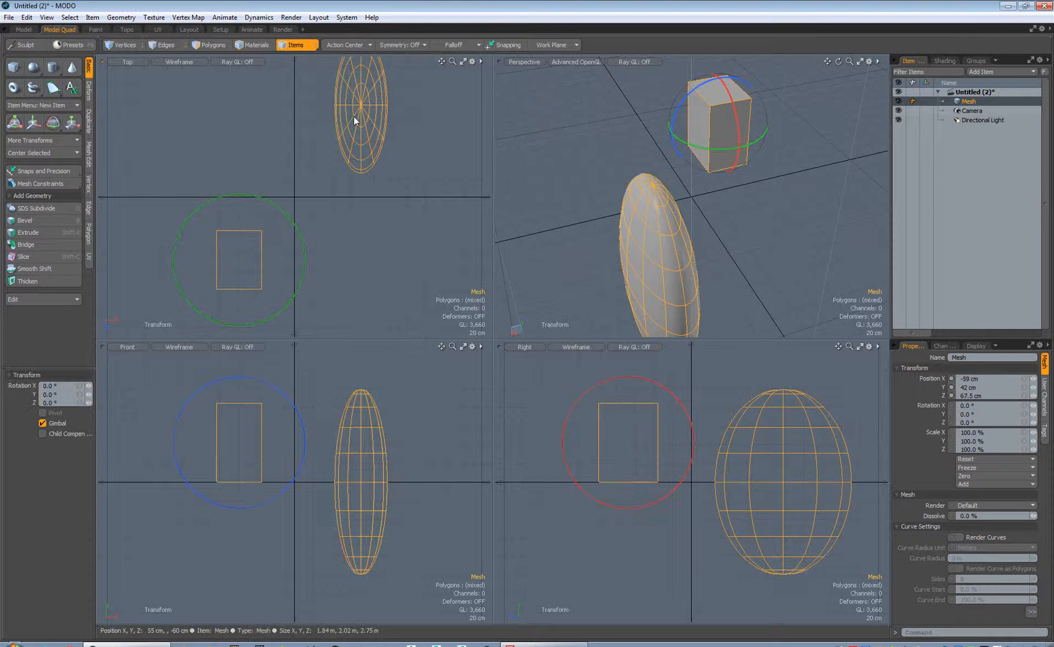
mouse_move(300, 231)
left_mouse_down()
mouse_move(264, 201)
mouse_move(293, 240)
mouse_move(294, 228)
left_mouse_up()
key("ctrl+z")
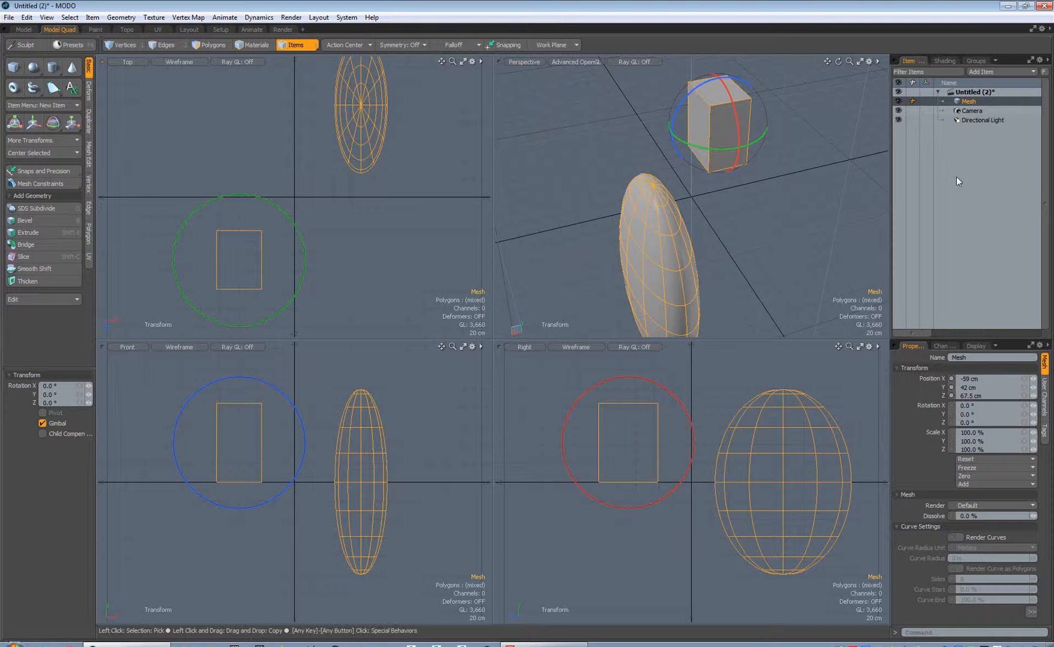
key("space")
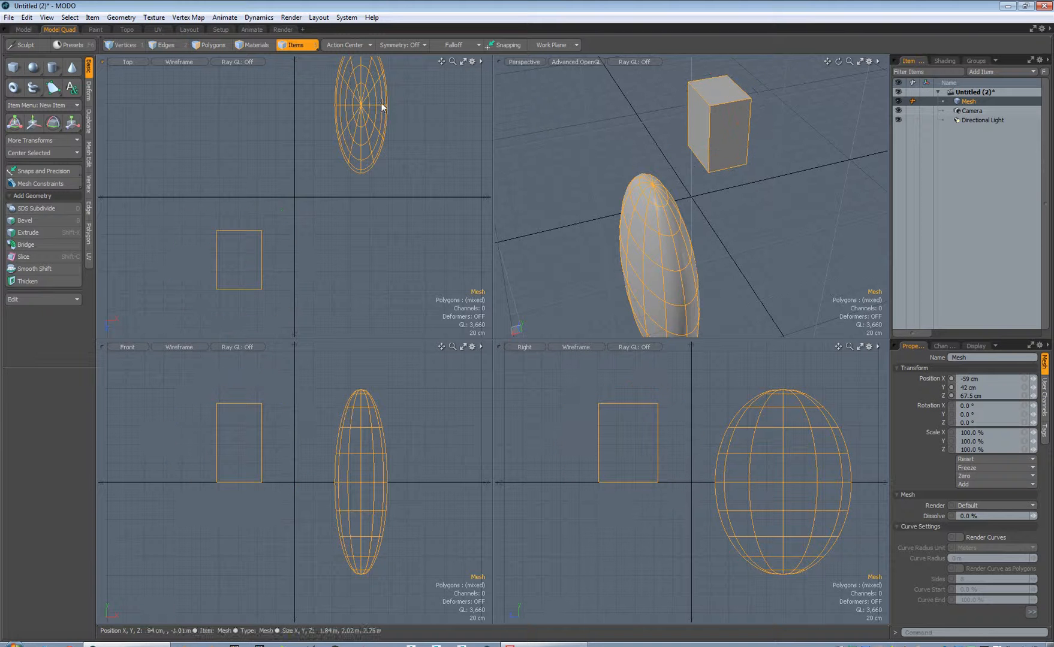
Select all the sphere's polygons, try rotating them about their own middle in the Top view, and undo the rotation.
left_click(228, 45)
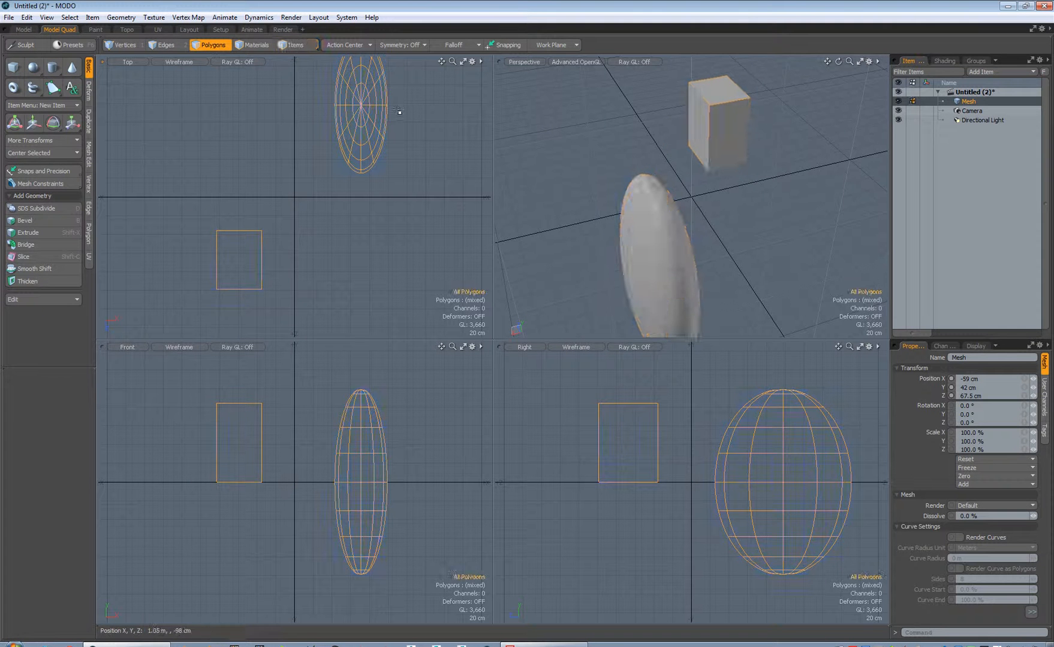
key("5")
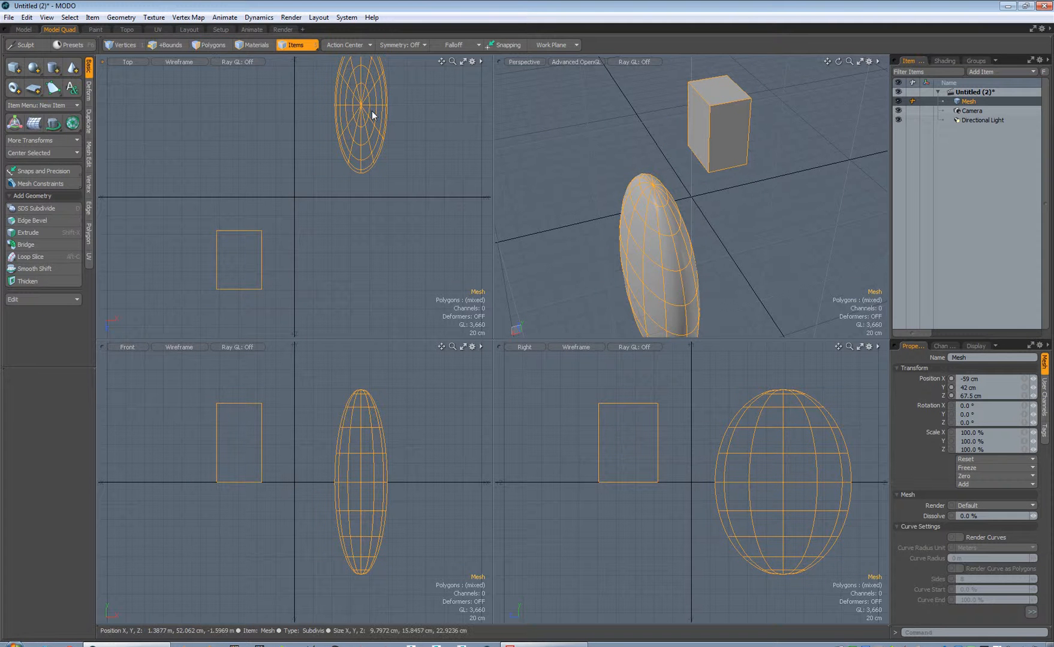
key("3")
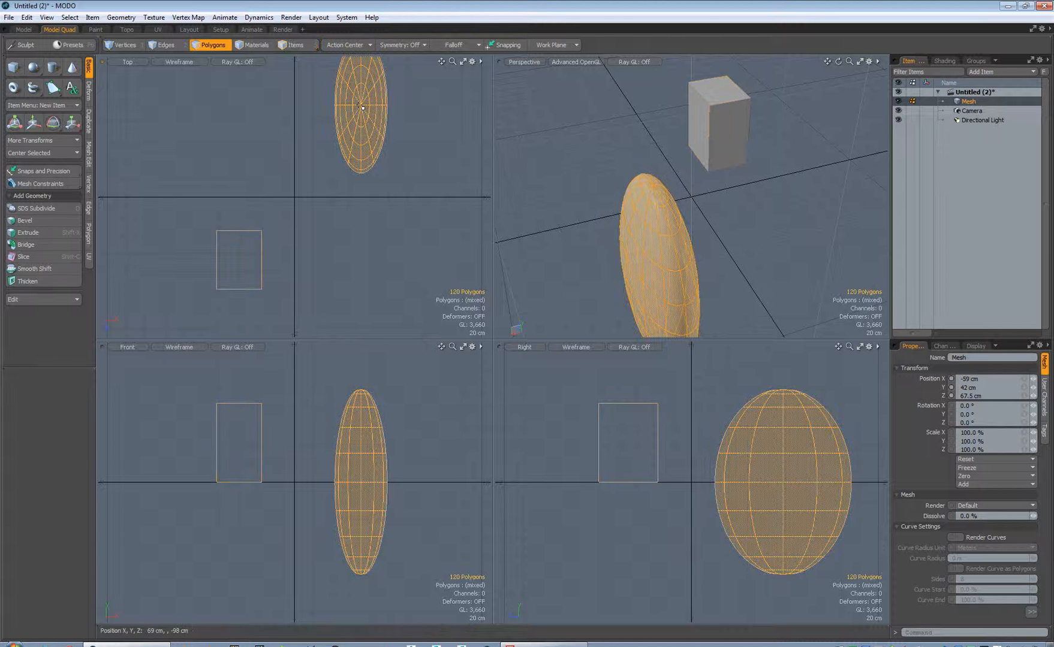
key("e")
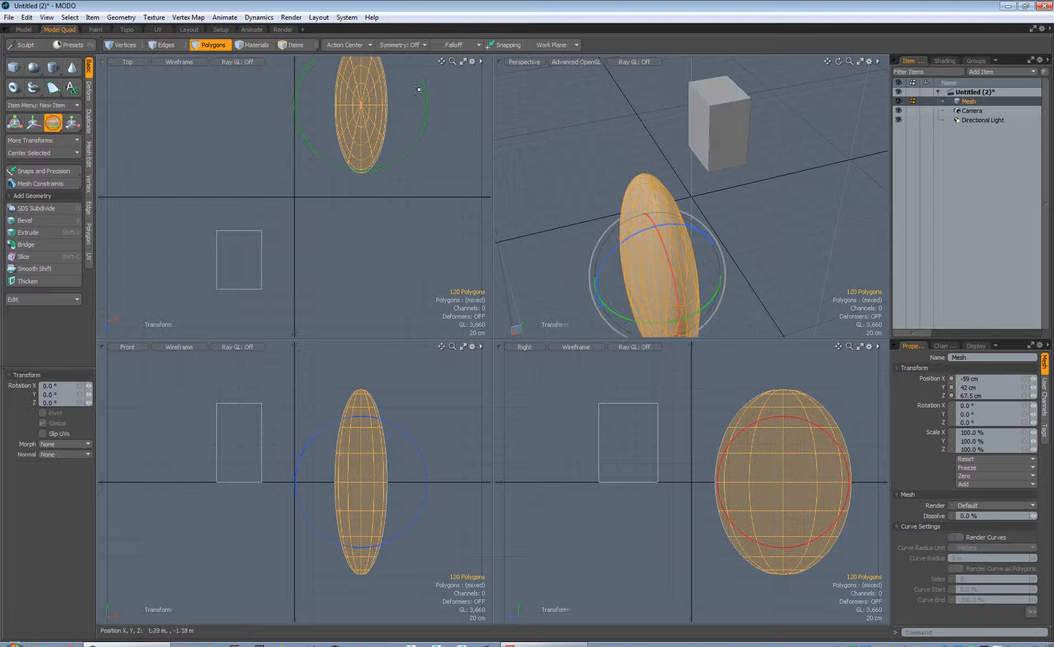
mouse_move(425, 83)
left_mouse_down()
mouse_move(351, 150)
mouse_move(356, 164)
left_mouse_up()
key("ctrl+z")
Bring up the Move handle on a small group of the sphere's polygons, drop the tool and clear the selection.
key("q")
key("w")
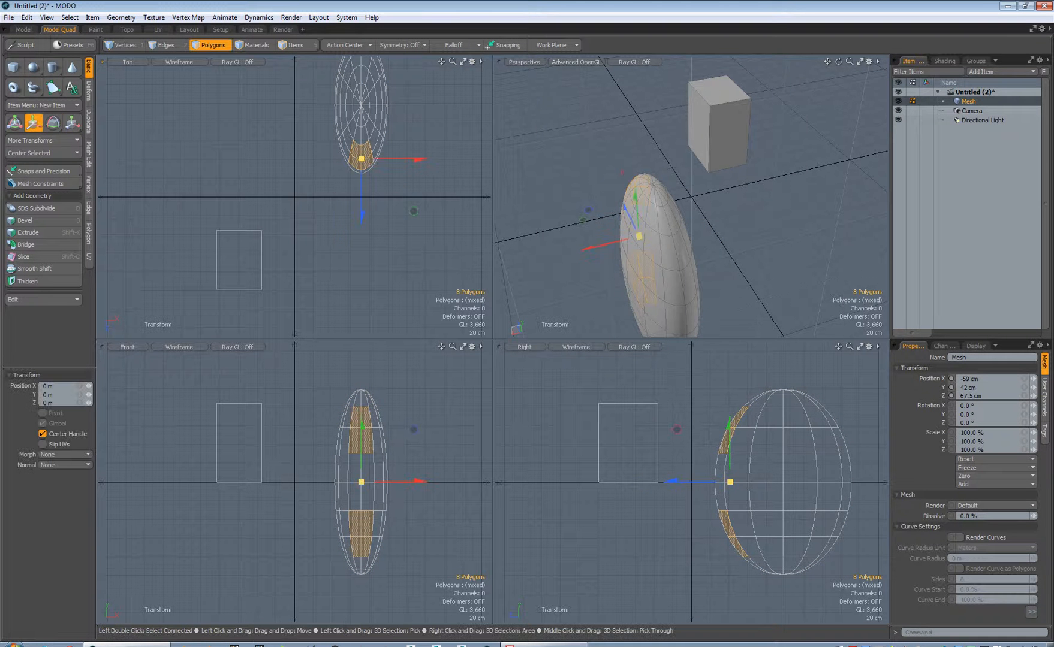
key("q")
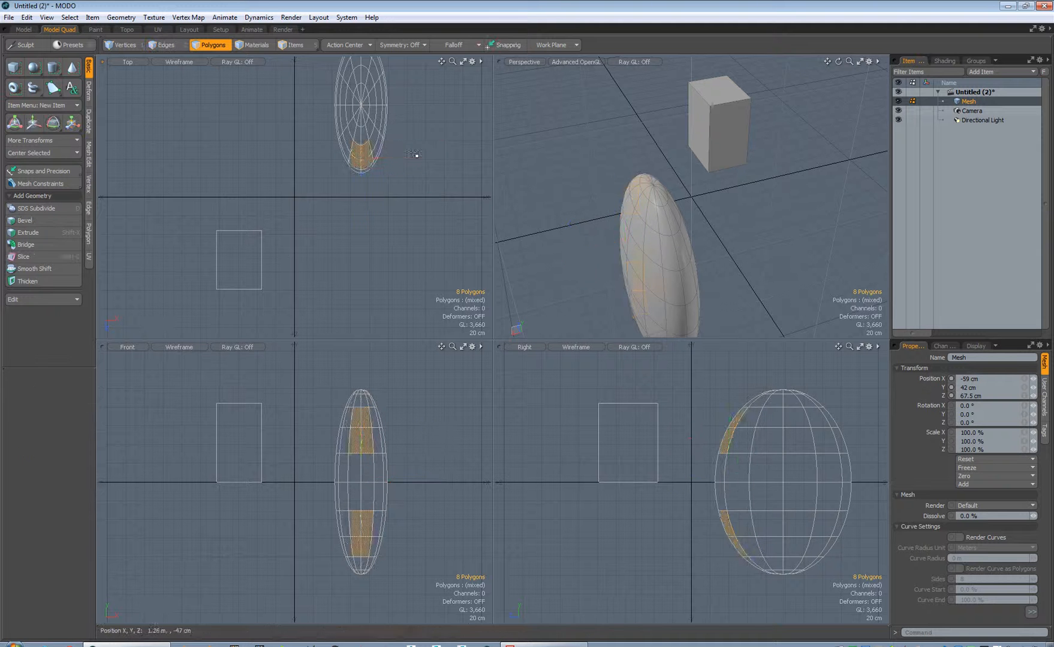
left_click(337, 86)
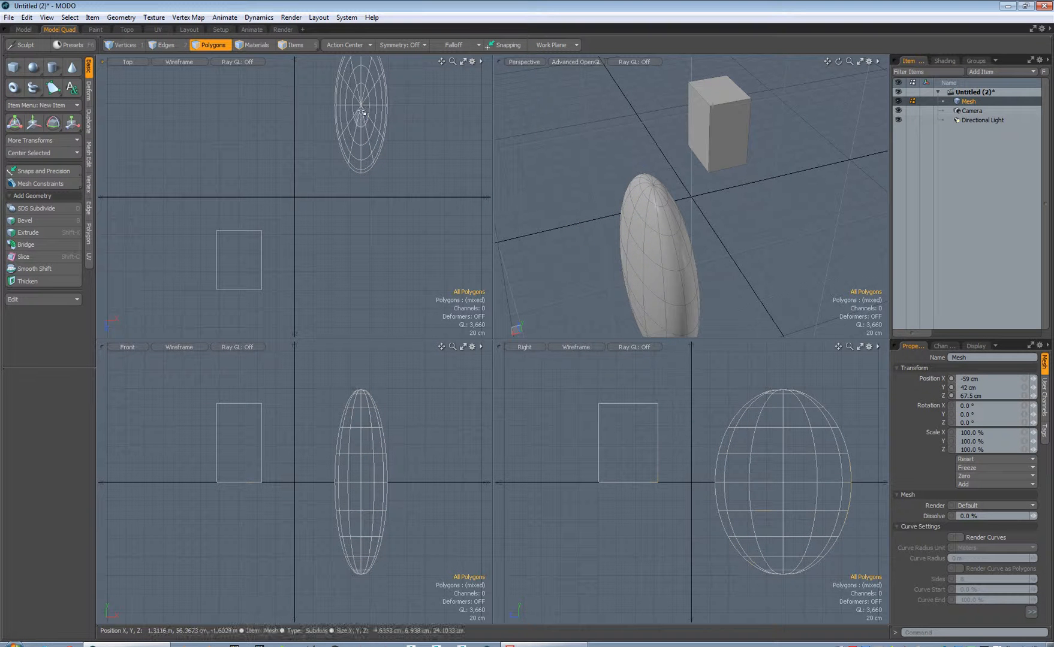
Move the mesh item's center to the middle of both shapes' combined bounding box, and check the Center to Bounding Box command.
key("5")
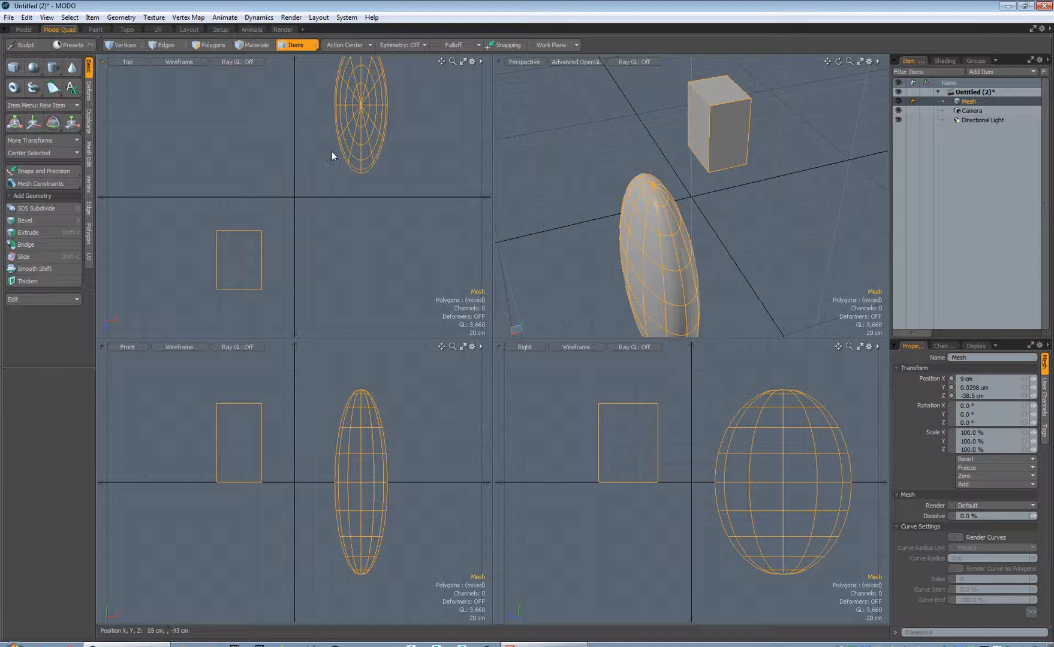
key("e")
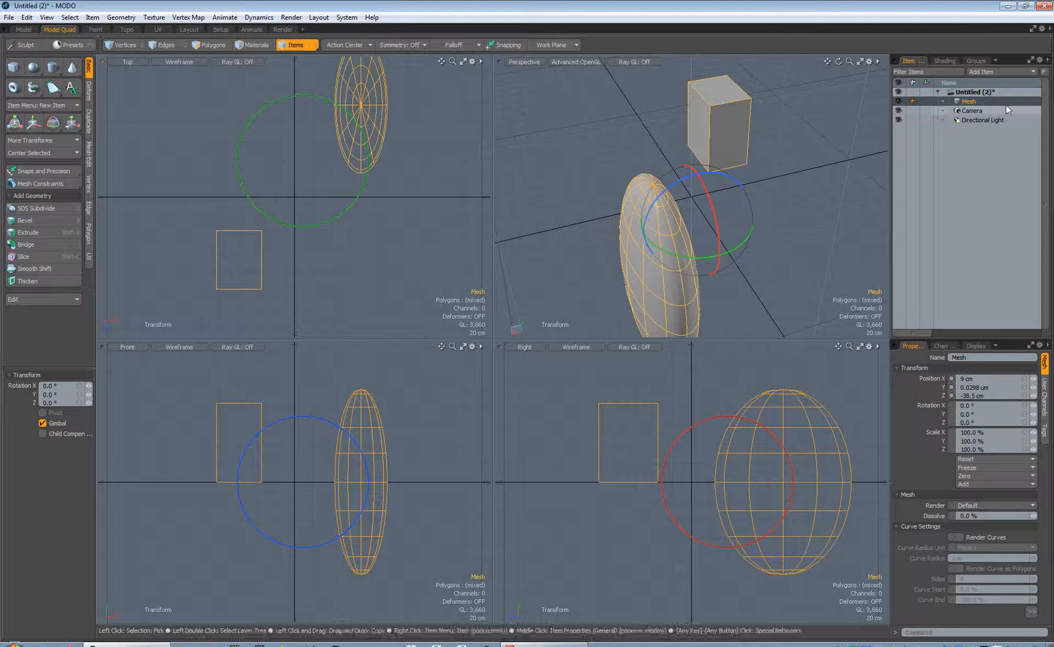
left_click(26, 18)
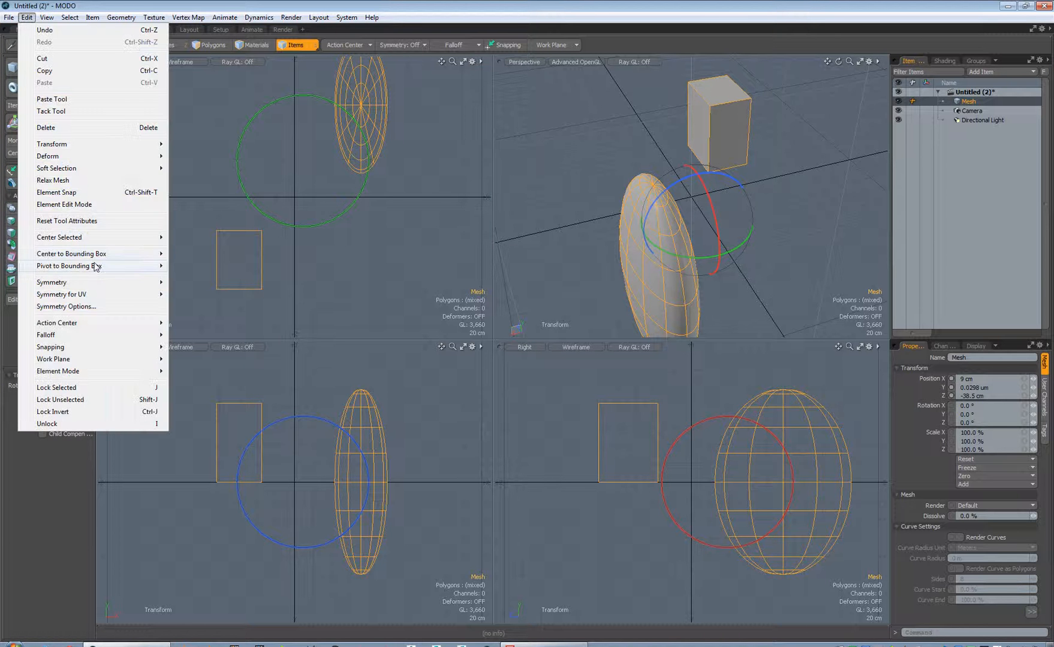
mouse_move(99, 254)
mouse_move(132, 257)
left_click(580, 3)
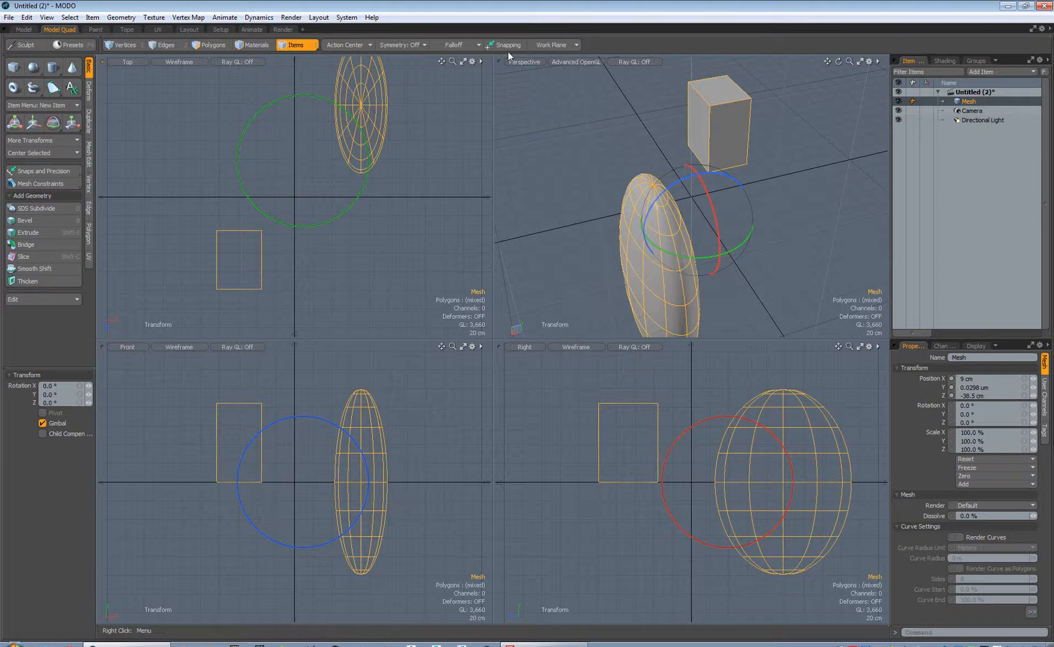
Drop the Rotate tool, create a new mesh item, and pick its Create Mesh entry in the Command History.
key("space")
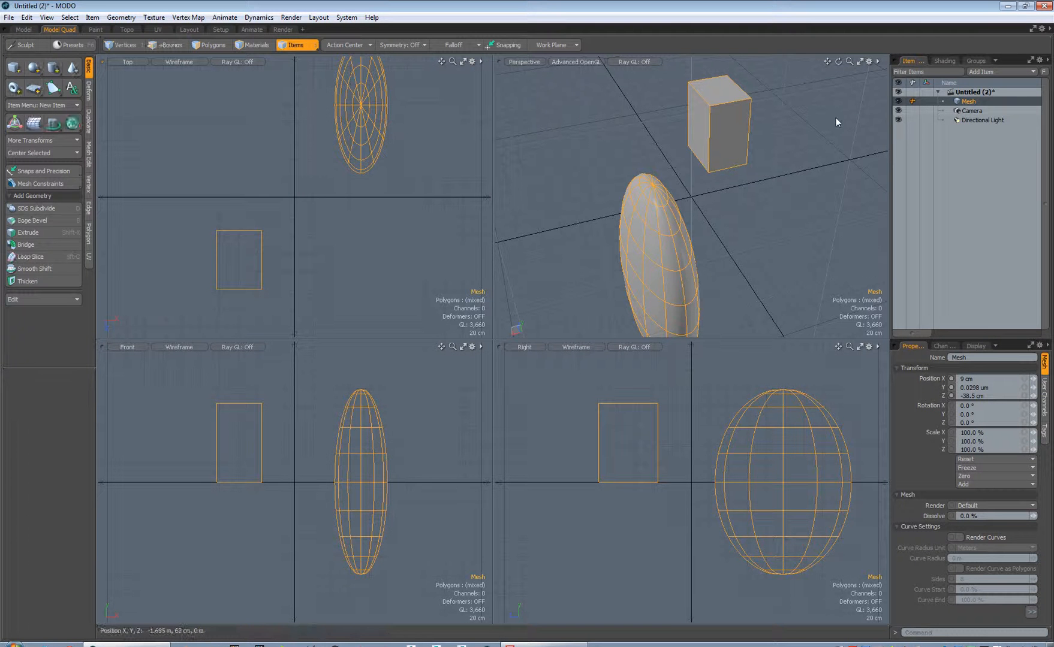
key("n")
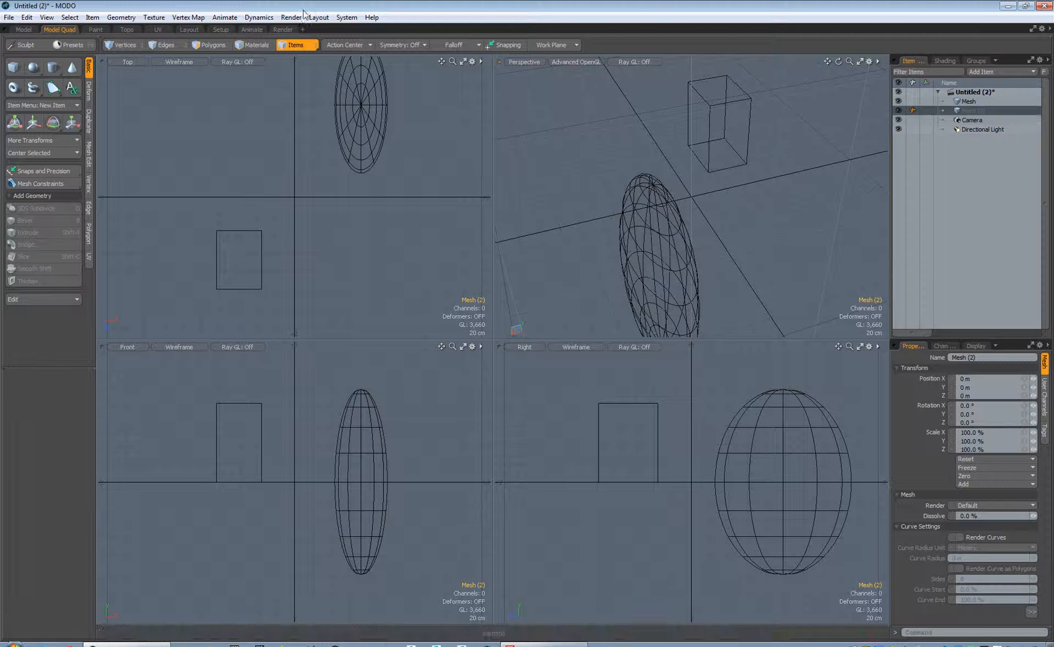
key("F5")
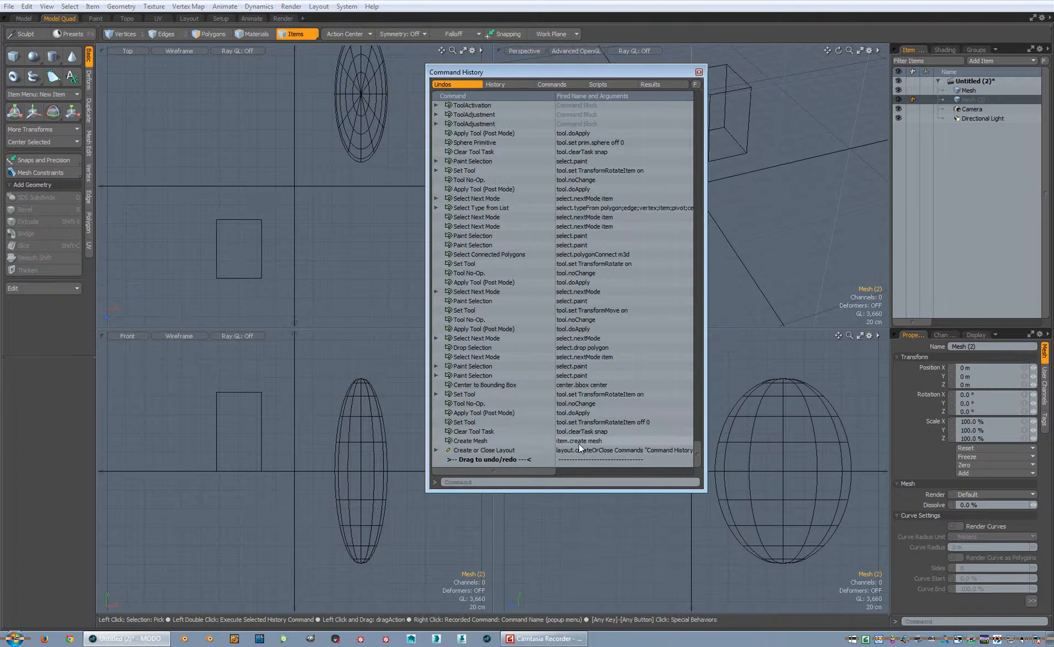
left_click(576, 440)
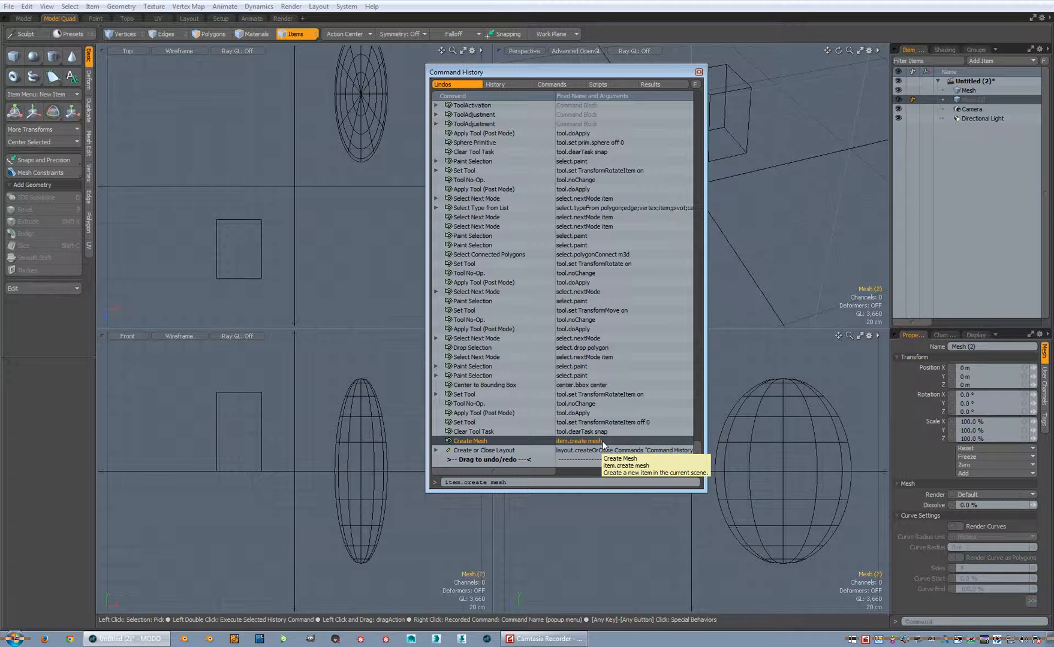
Map the item.create mesh command to Shift-N with the scope [Anywhere], and close the Command History.
right_click(602, 442)
left_click(618, 472)
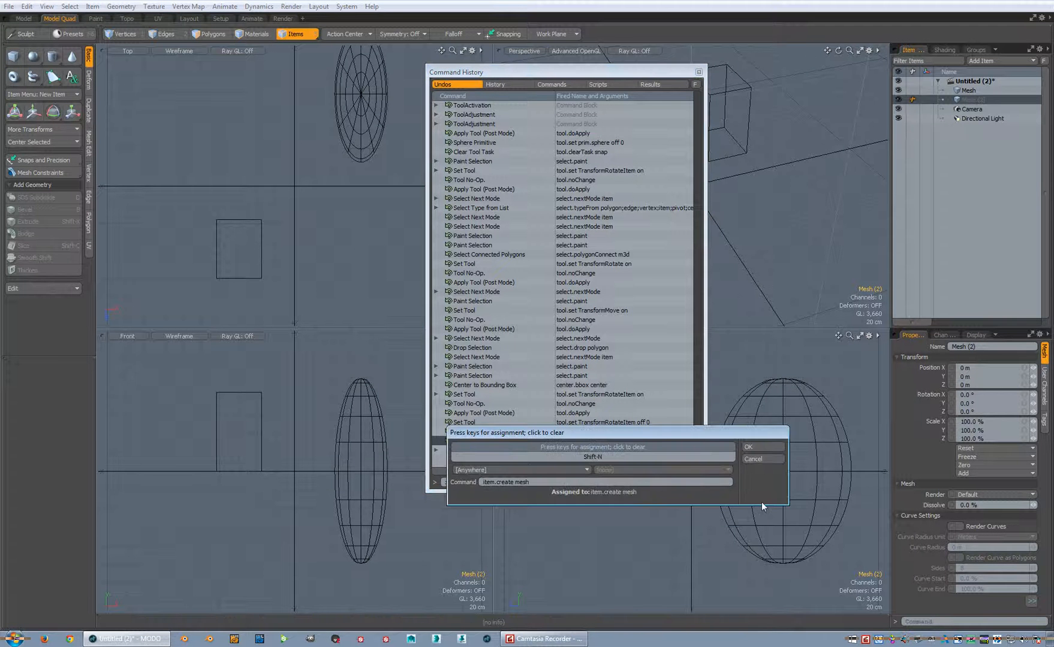
left_click(595, 456)
key("shift")
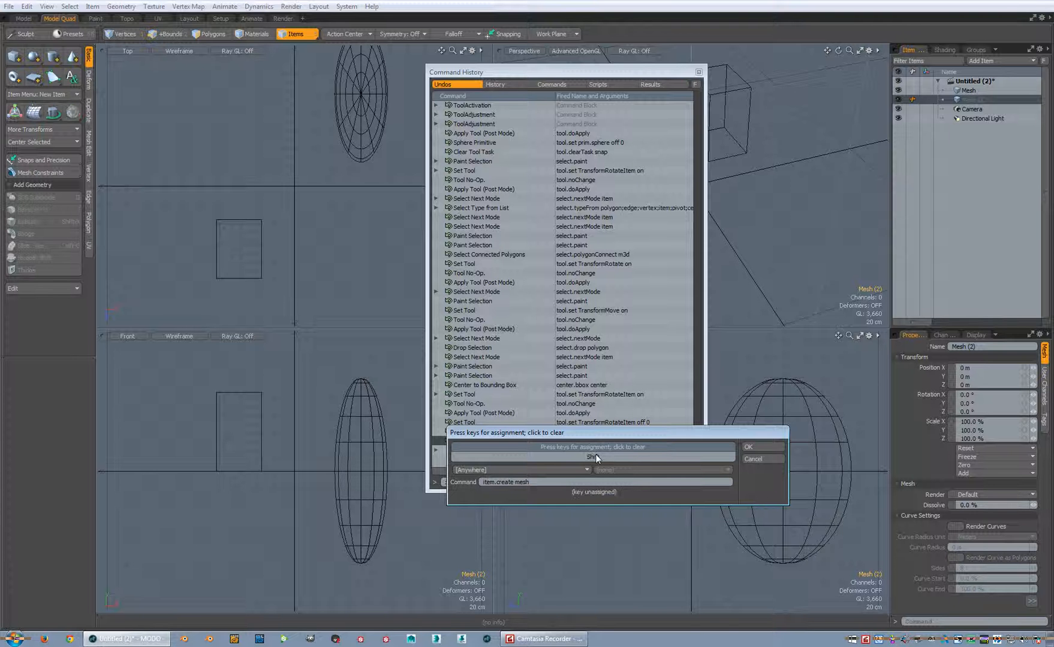
key("shift+n")
left_click(752, 446)
left_click(672, 460)
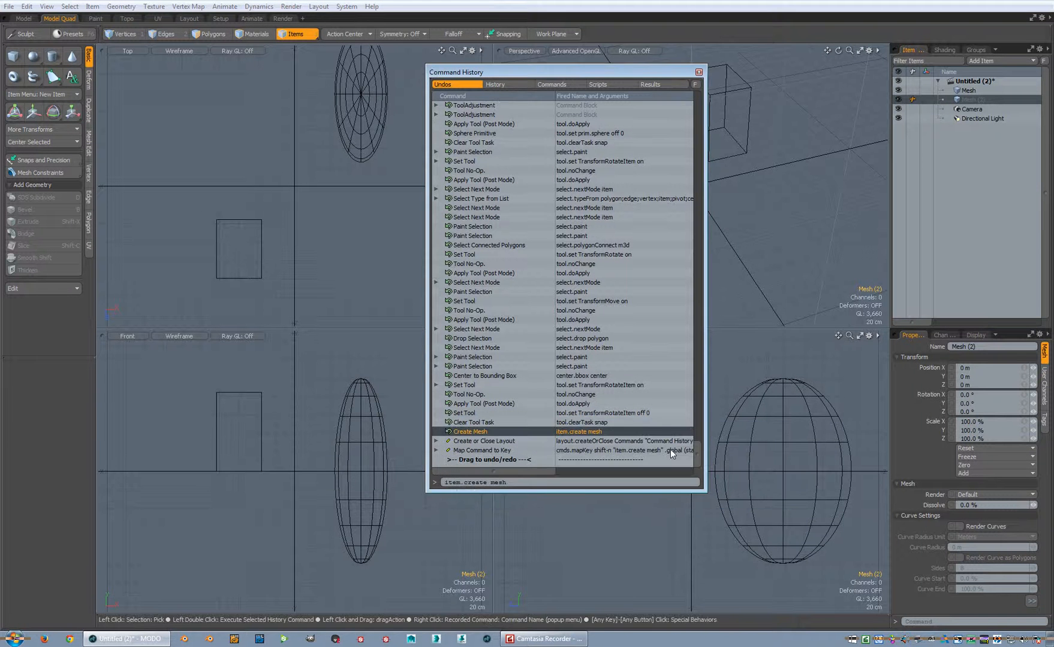
left_click(698, 72)
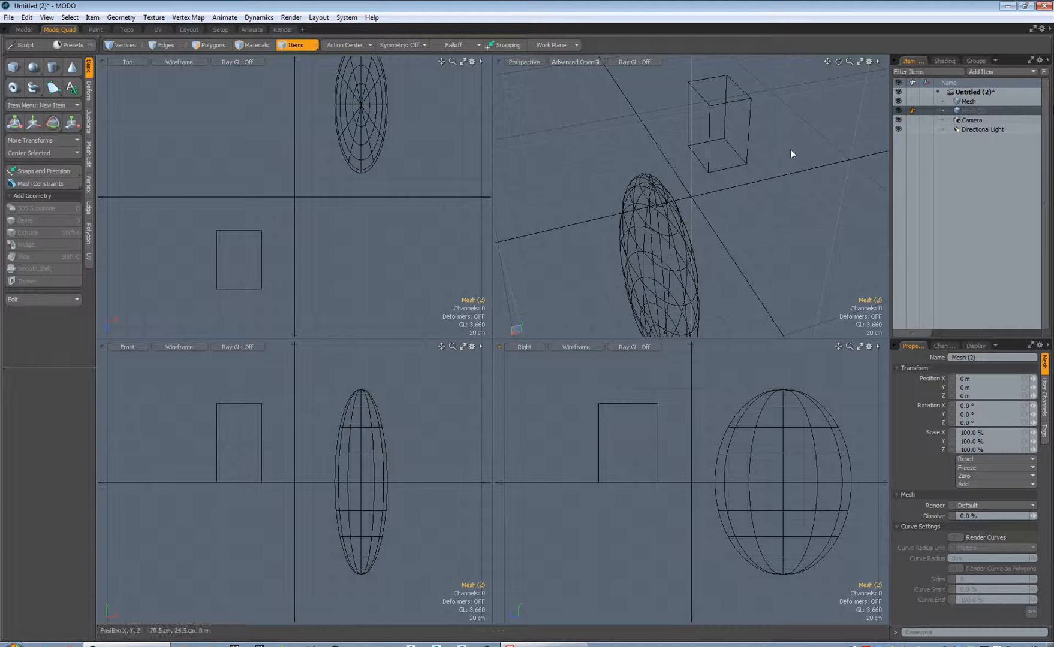
Hide the first mesh item and draw an upright ellipsoid with radii of about 60 cm, 1.06 m and 68 cm in the new mesh, away from the origin.
left_click(897, 100)
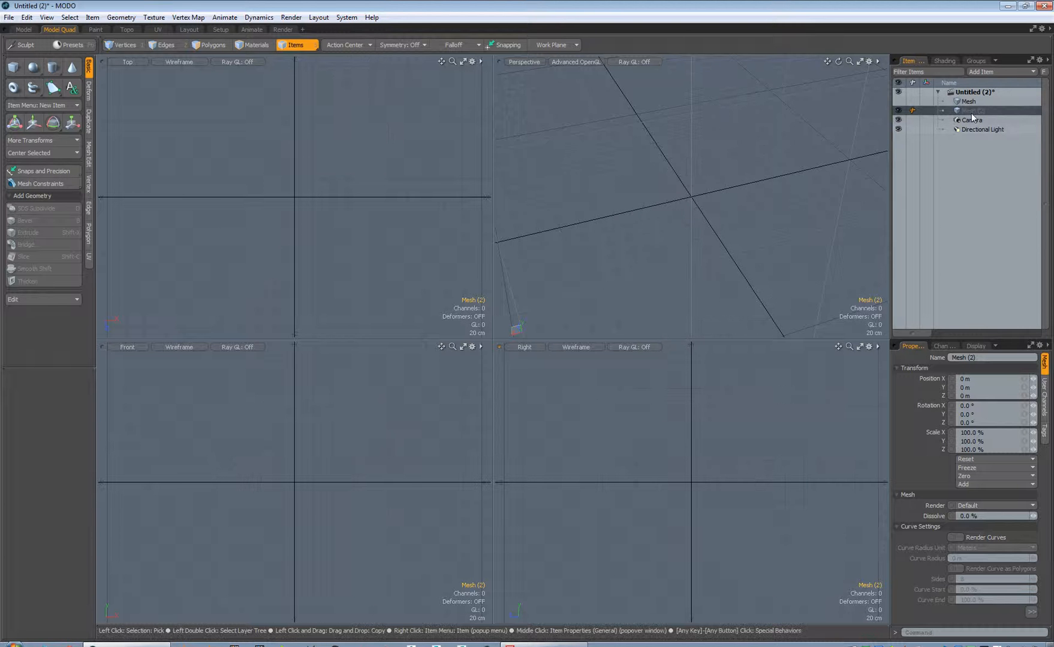
left_click_drag(698, 167, 652, 162, "alt+shift")
left_click(33, 66)
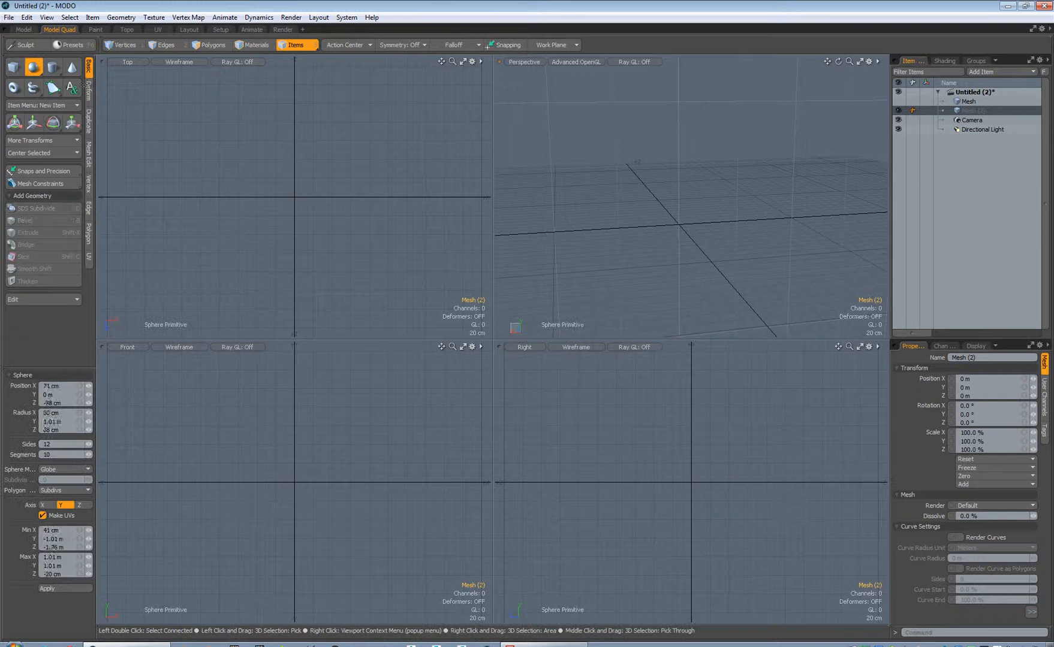
left_click_drag(251, 124, 307, 188)
left_click_drag(718, 235, 720, 165)
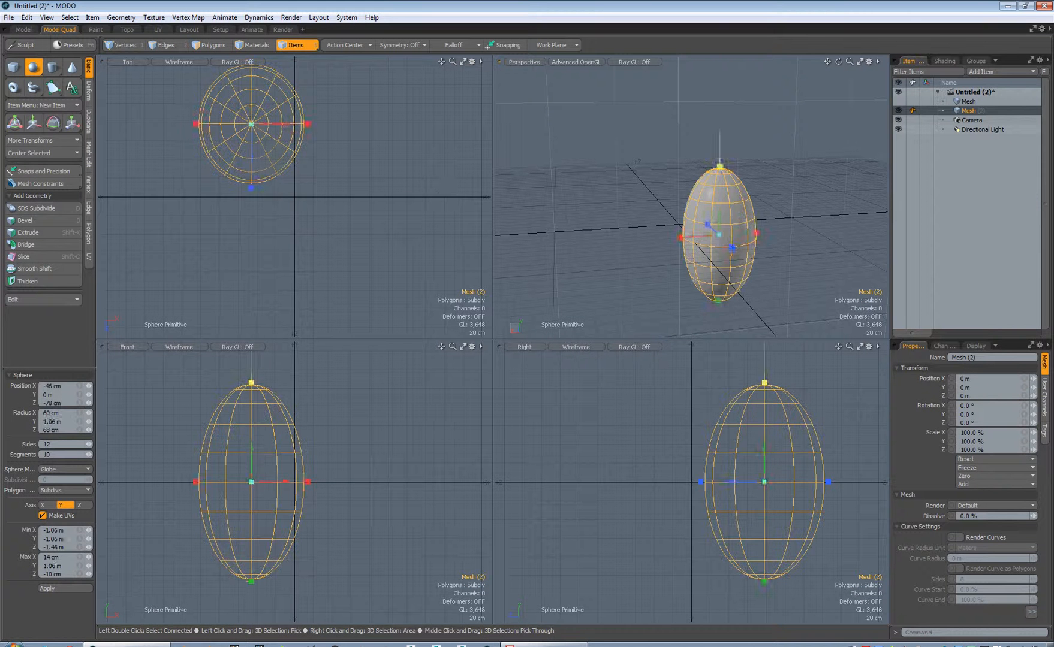
key("space")
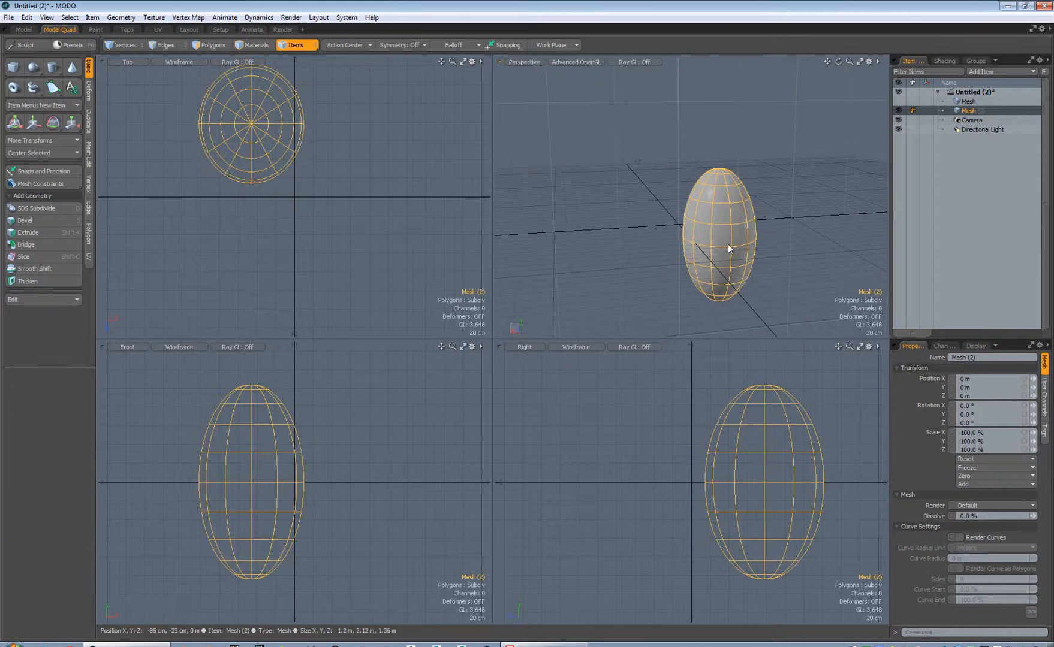
Bring up the Scale handle on the new mesh item, move its center to the middle of its bounding box, and drop the tool.
key("r")
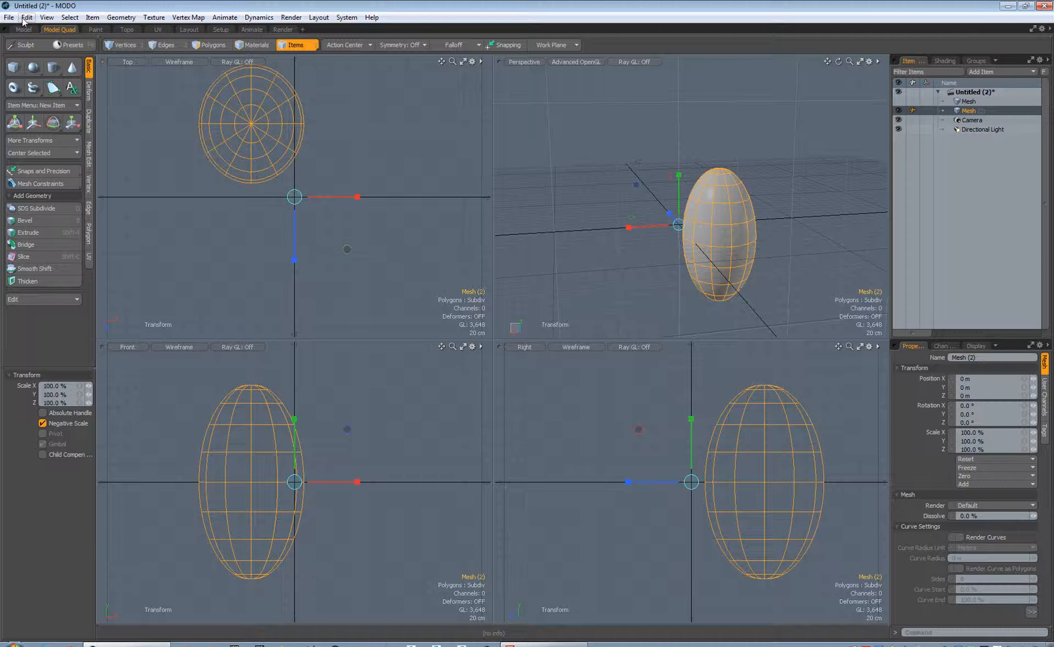
key("ctrl+z")
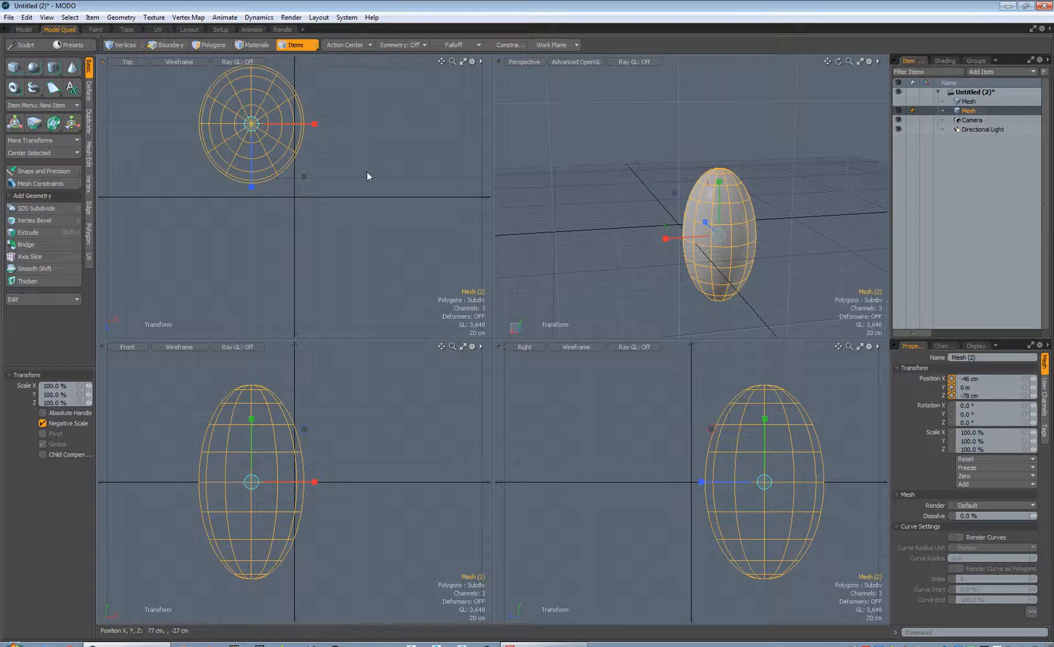
key("space")
left_click(274, 148)
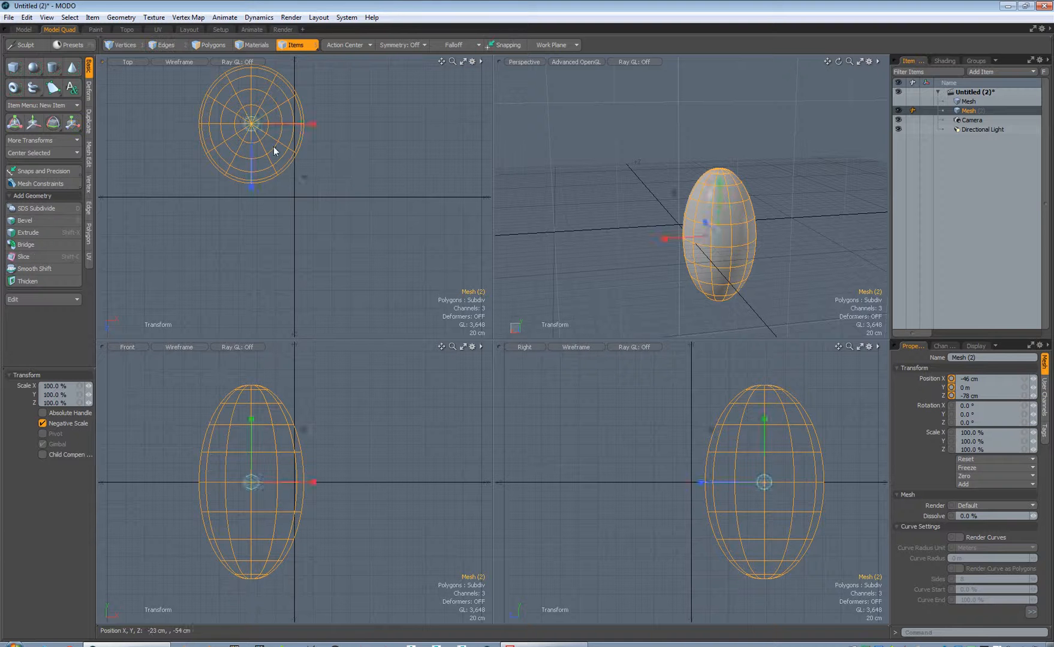
left_click(475, 26)
Select all the ellipsoid's polygons, duplicate them in the same mesh, move one set clear of the other along X, and clear the selection.
key("2")
key("3")
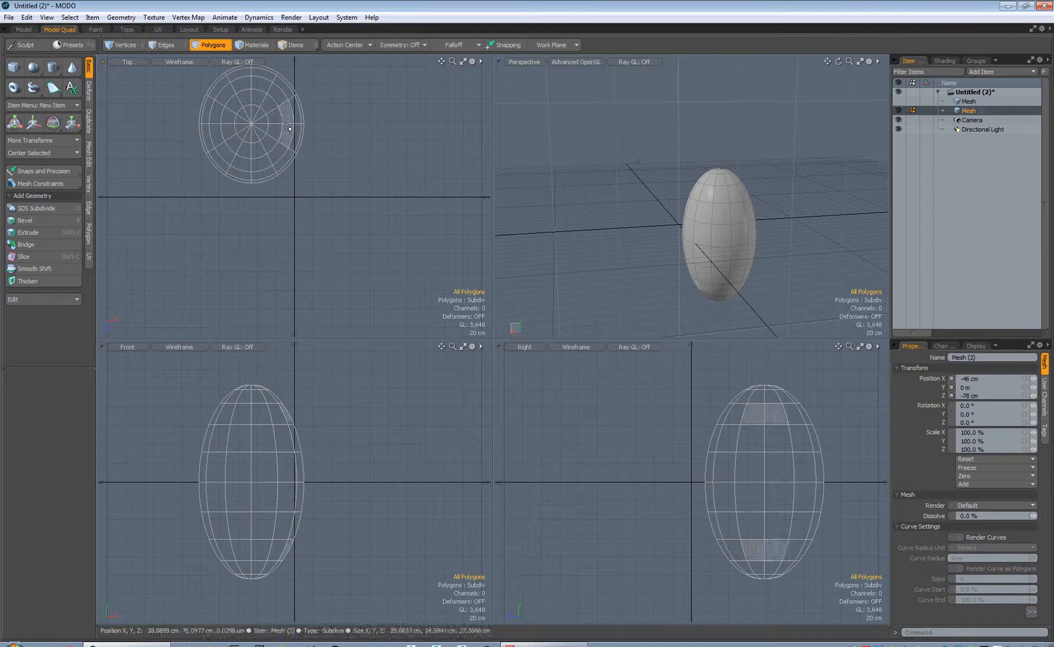
key("1")
key("3")
double_click(293, 134)
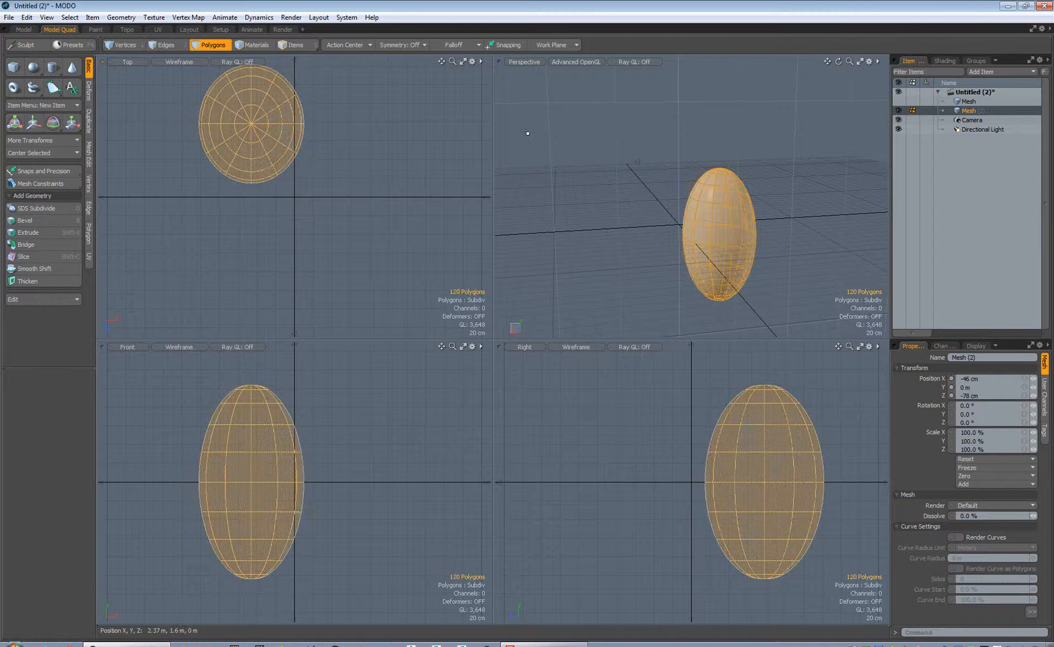
key("ctrl")
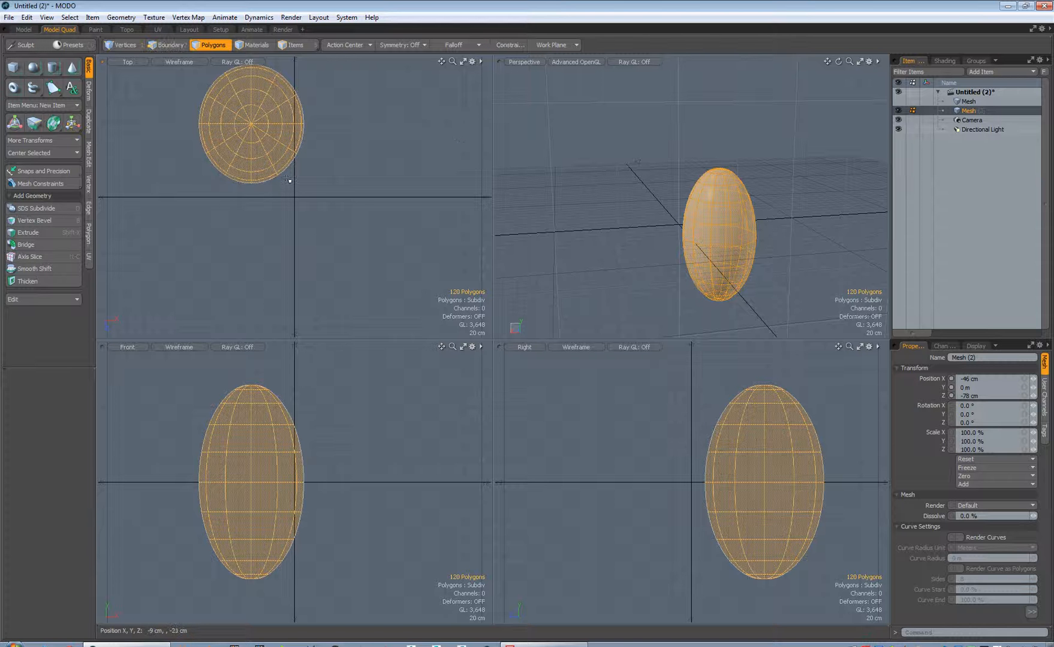
key("w")
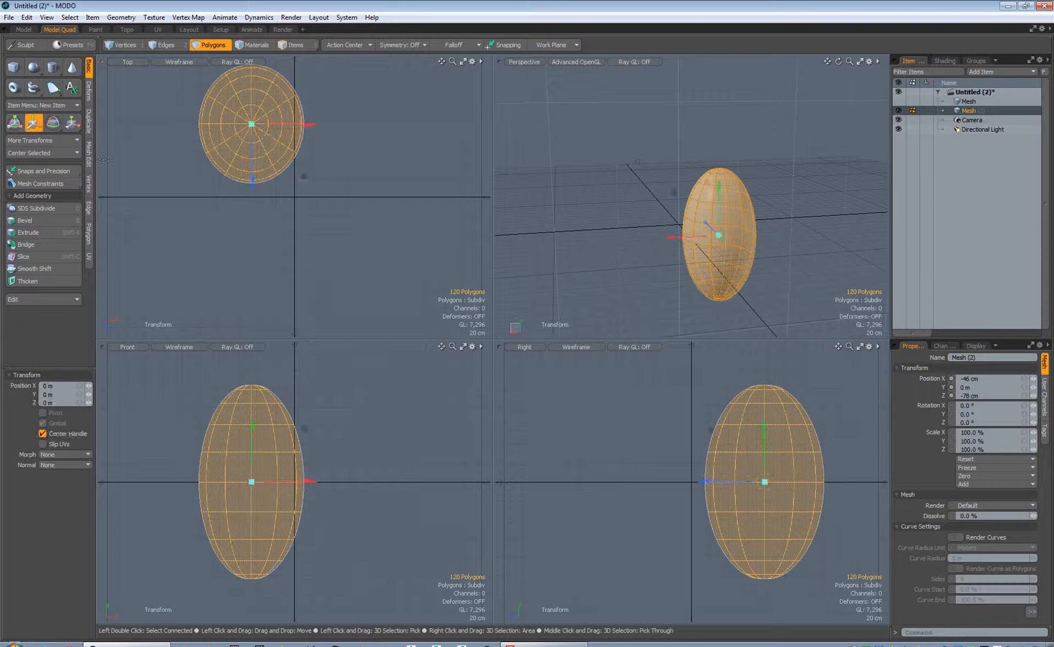
left_click_drag(233, 160, 426, 159)
key("space")
left_click(400, 267)
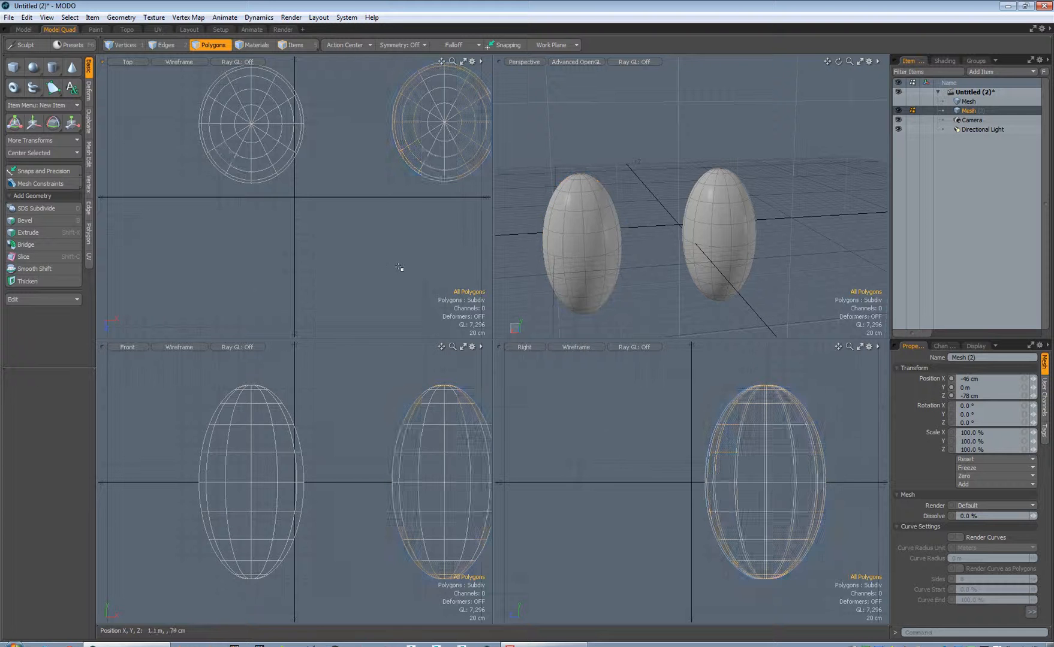
Select four polygons on the first ellipsoid's side facing the copy and bevel them outward into prongs.
scroll(425, 486, "down", 5)
mouse_move(425, 487)
left_mouse_down("alt+shift")
mouse_move(364, 491)
mouse_move(395, 485)
mouse_move(355, 476)
left_mouse_up("alt+shift")
left_click_drag(357, 157, 356, 160, "ctrl")
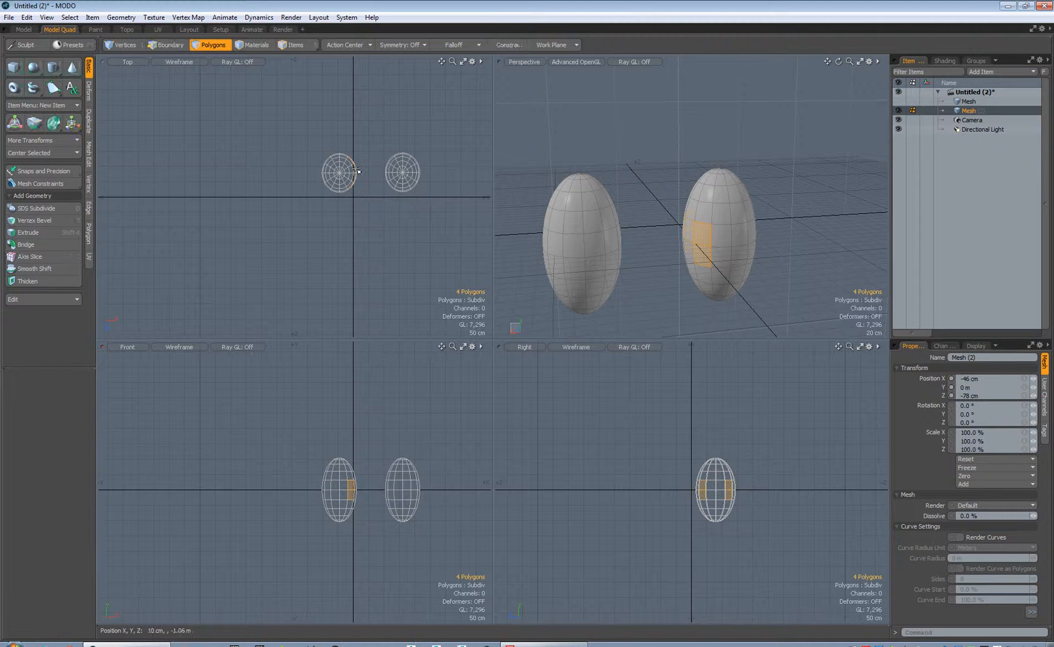
key("b")
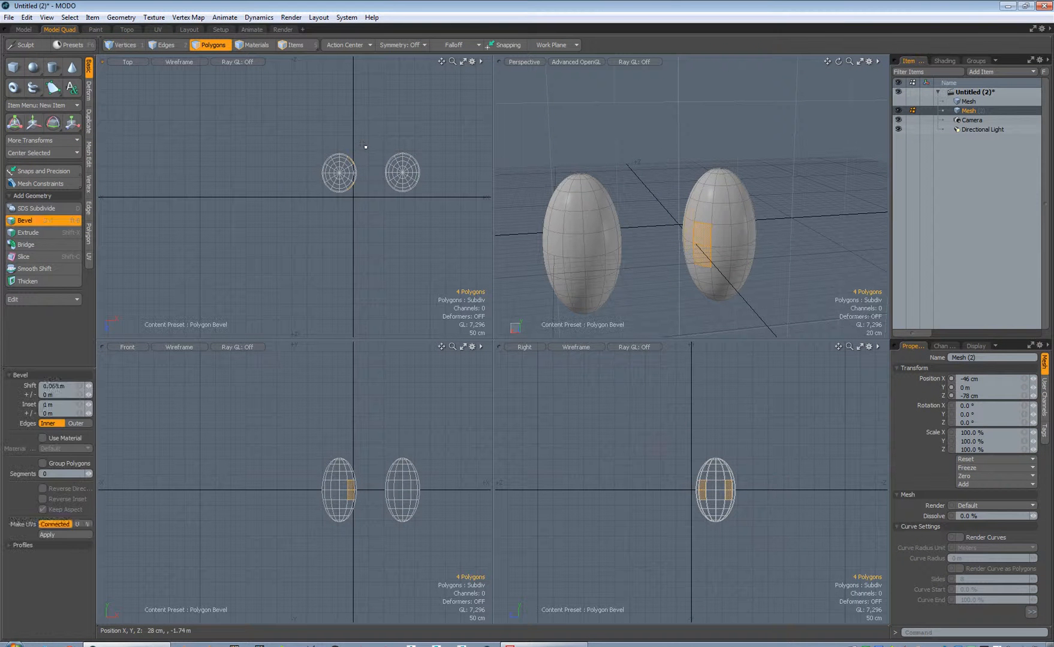
mouse_move(364, 146)
left_mouse_down()
mouse_move(379, 157)
mouse_move(384, 144)
left_mouse_up()
key("space")
Select three polygons on the side of the second ellipsoid, pull them outward into a bulge, and clear the selection.
left_click_drag(612, 179, 691, 97, "ctrl+alt")
key("space")
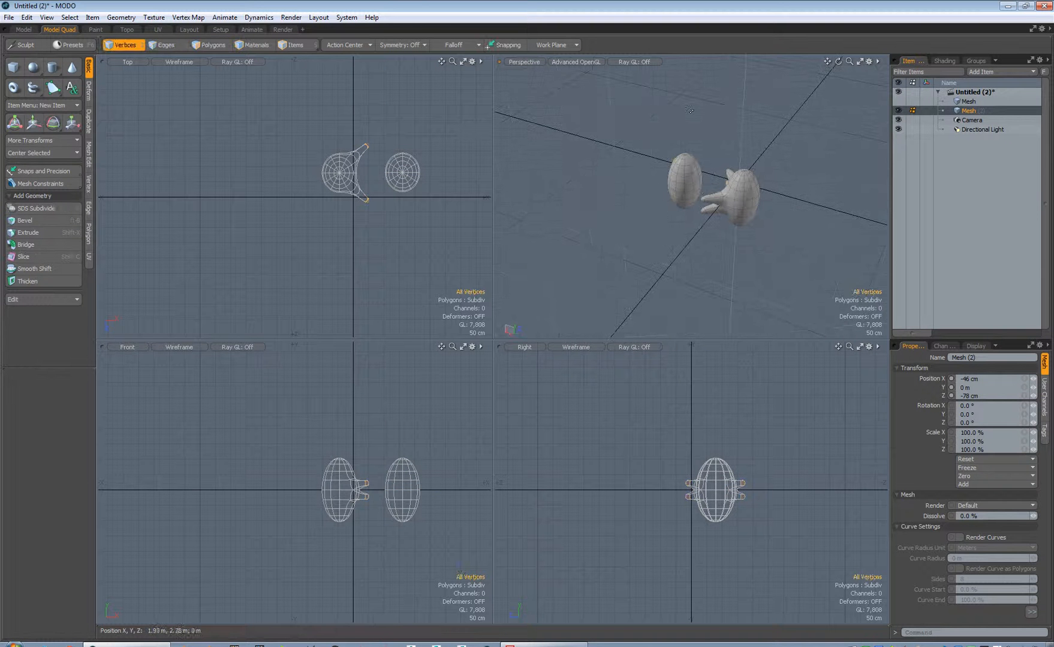
key("space")
key("space")
key("space")
key("space")
key("space")
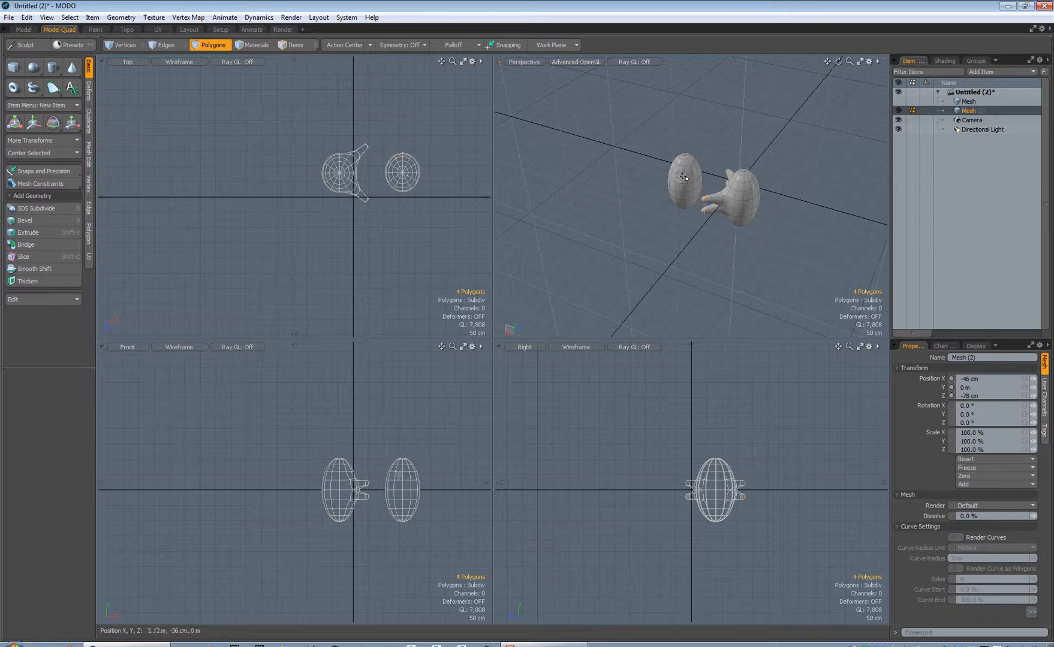
mouse_move(684, 177)
left_mouse_down()
mouse_move(676, 178)
mouse_move(691, 187)
left_mouse_up()
key("e")
key("space")
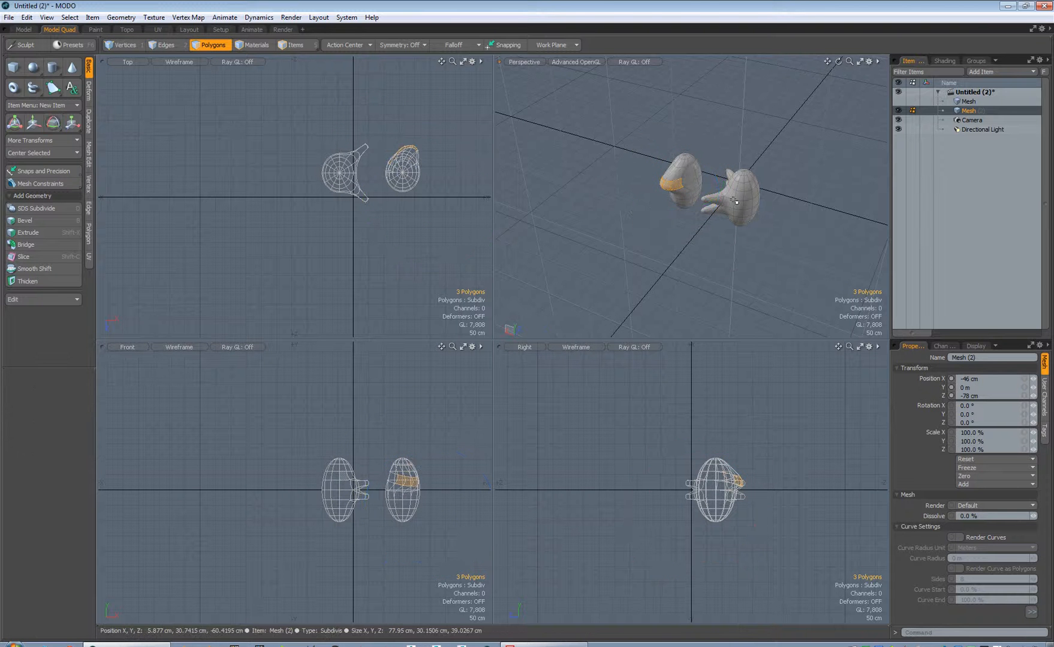
left_click(429, 145)
Select all polygons of the bulged ellipsoid and compare its Rotate, Scale and Move handles, ending with the Move tool.
key("a")
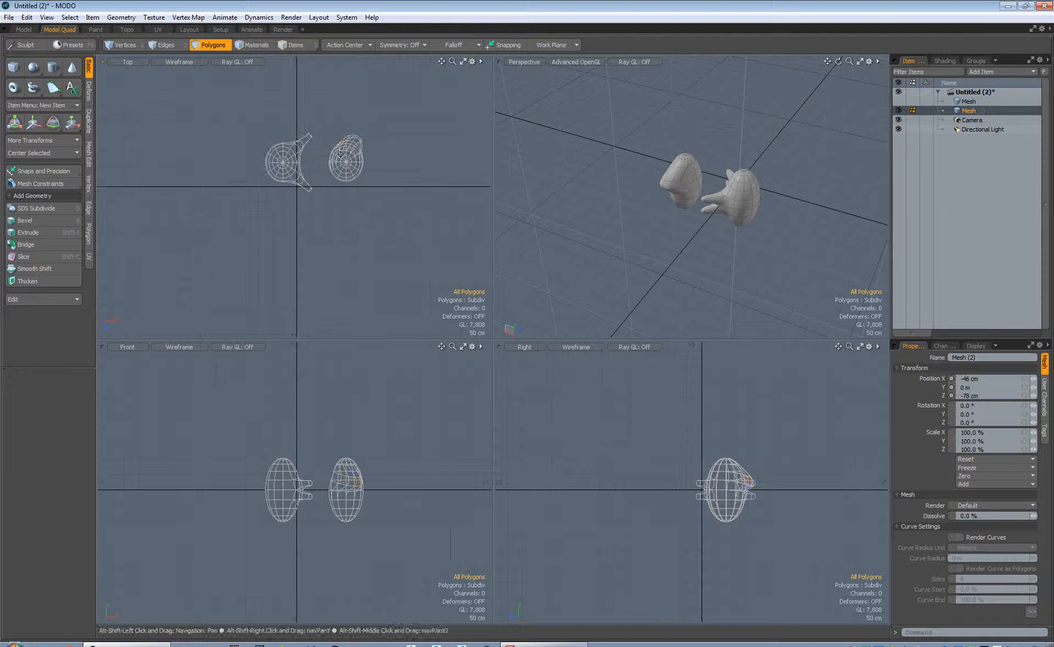
double_click(369, 175)
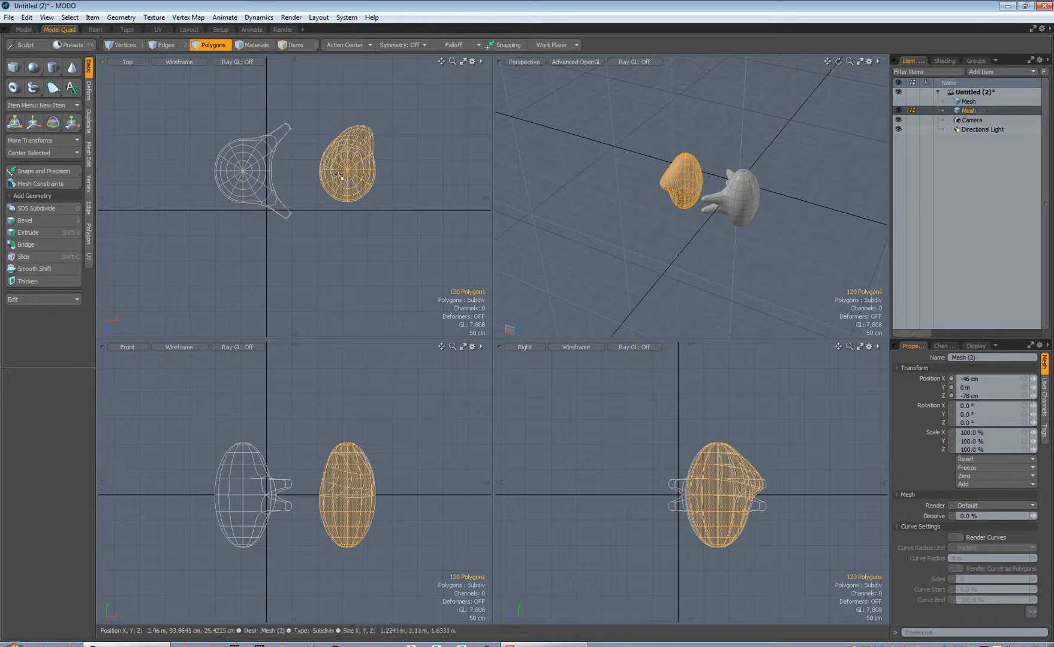
key("e")
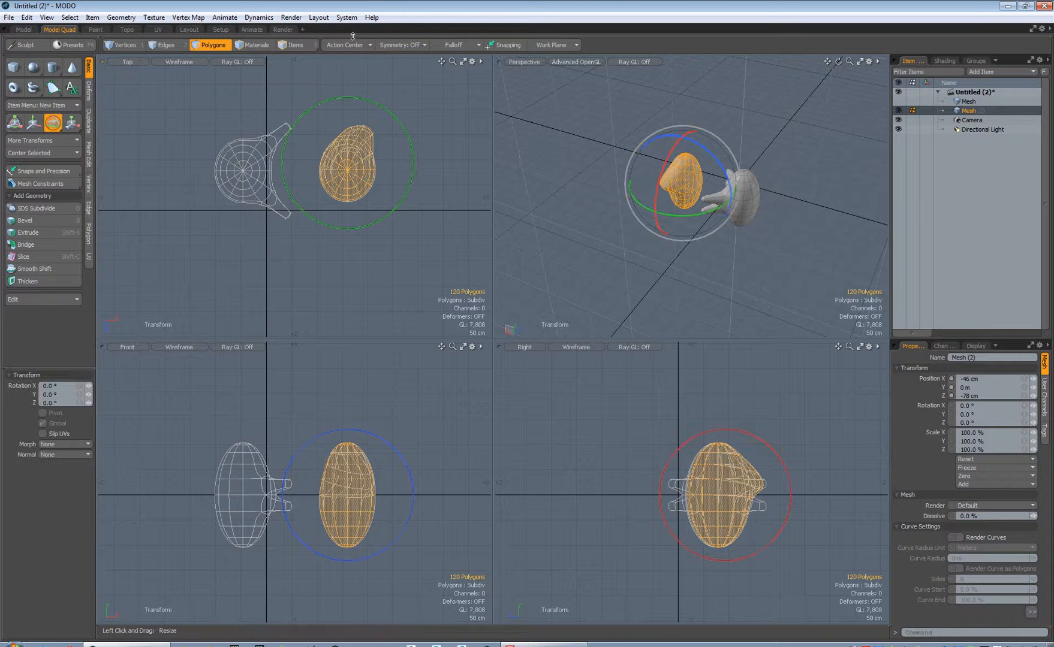
key("w")
key("e")
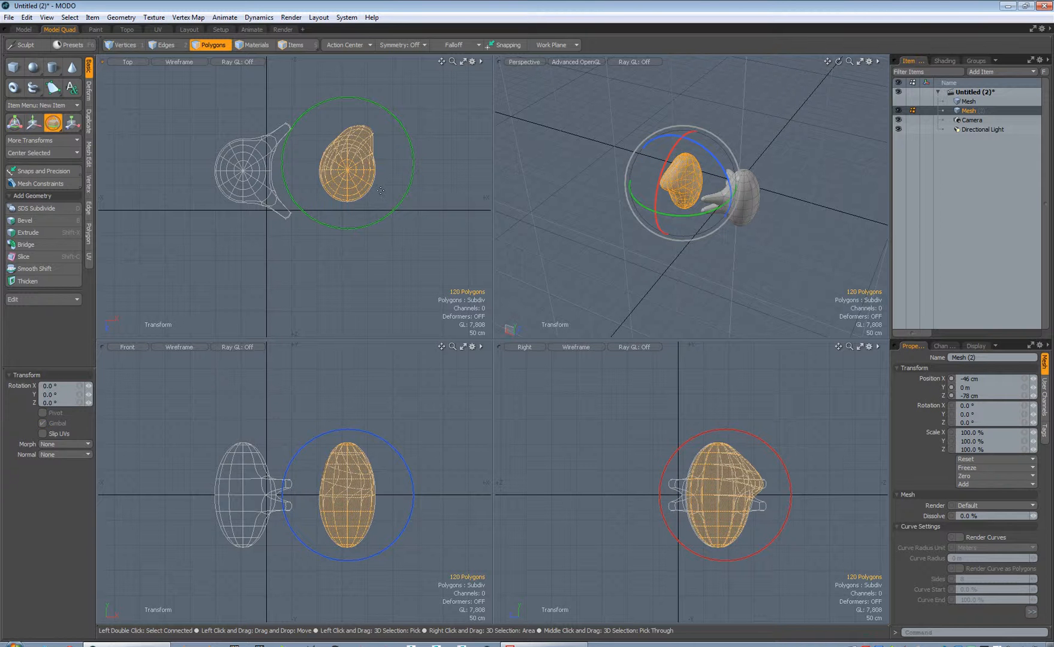
key("r")
key("w")
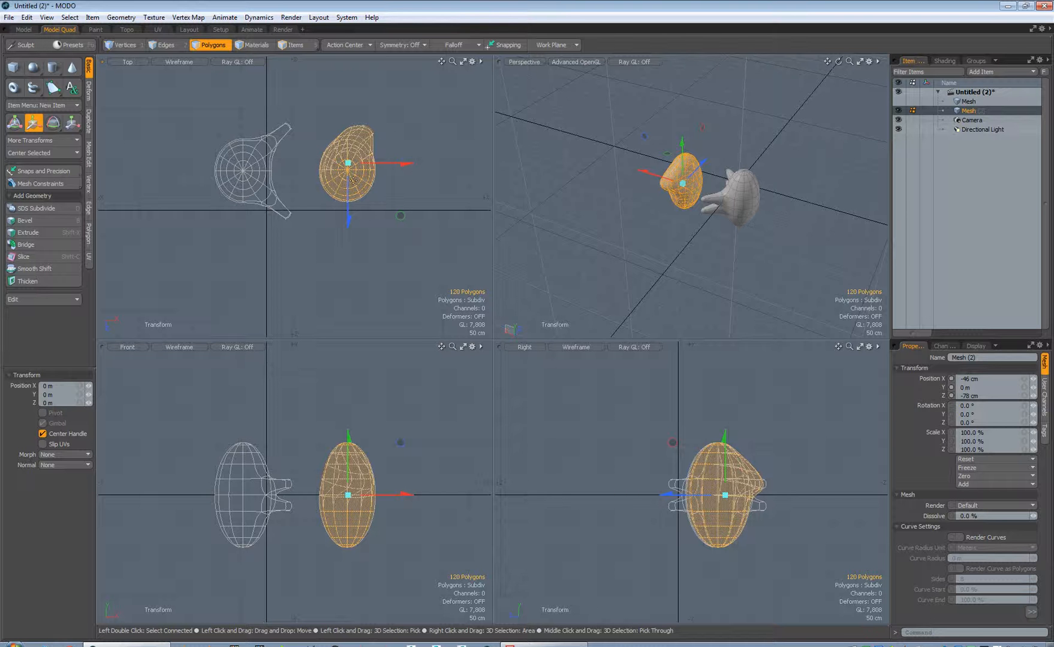
Try the Selection Border and Selection action centers for the selected polygons.
left_click(368, 48)
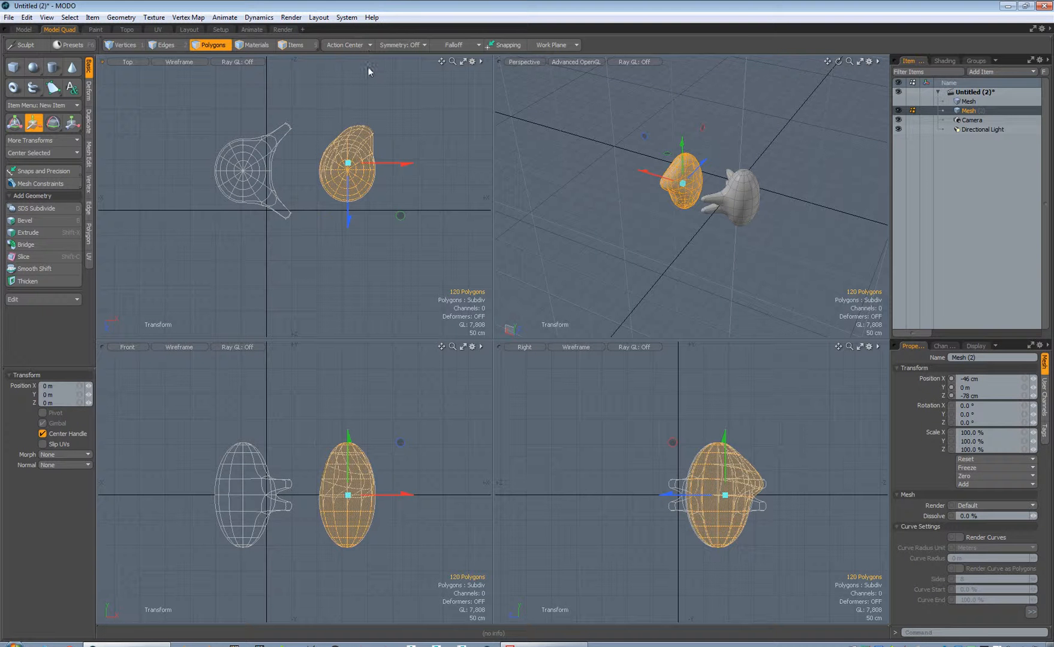
left_click(368, 67)
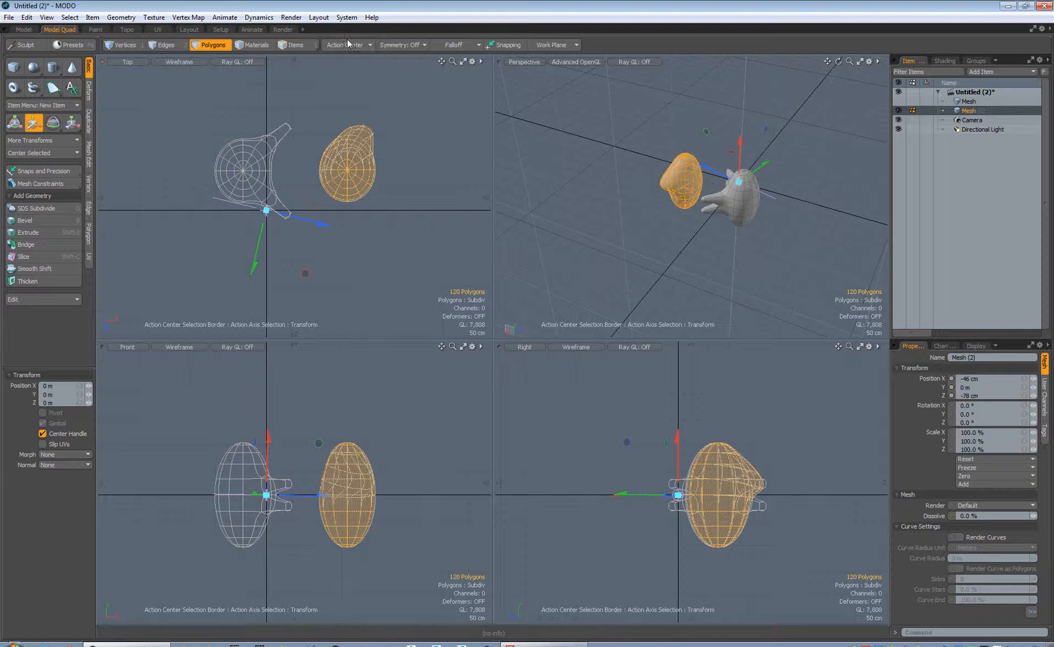
left_click(354, 66)
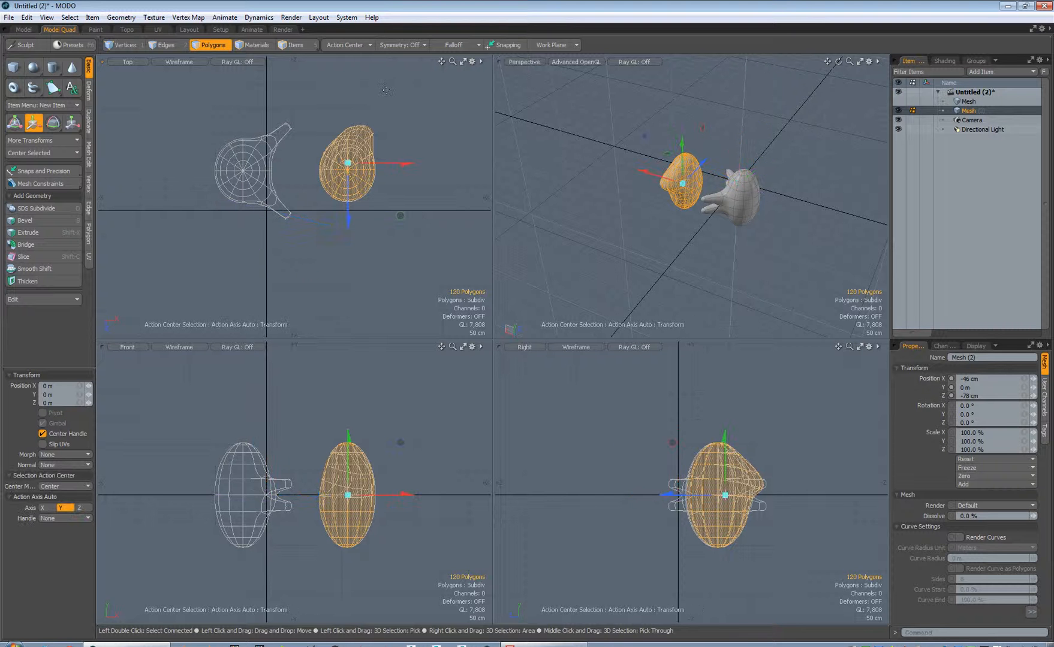
Set the action center to Local and move the selected polygons about -14 cm along the handle's Y axis.
left_click(355, 117)
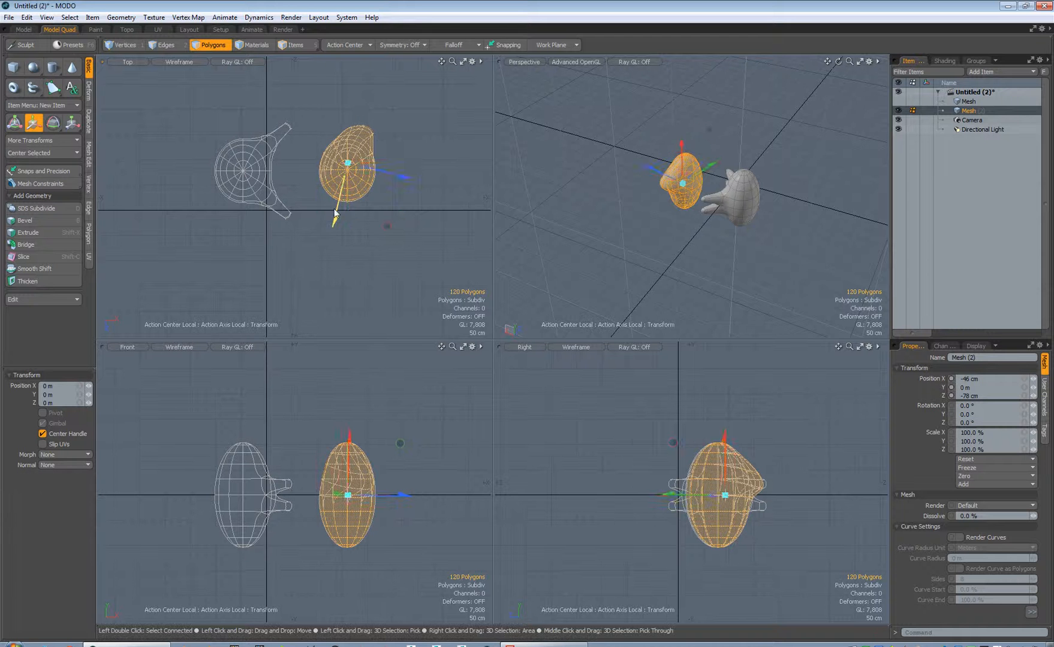
left_click_drag(334, 220, 337, 214)
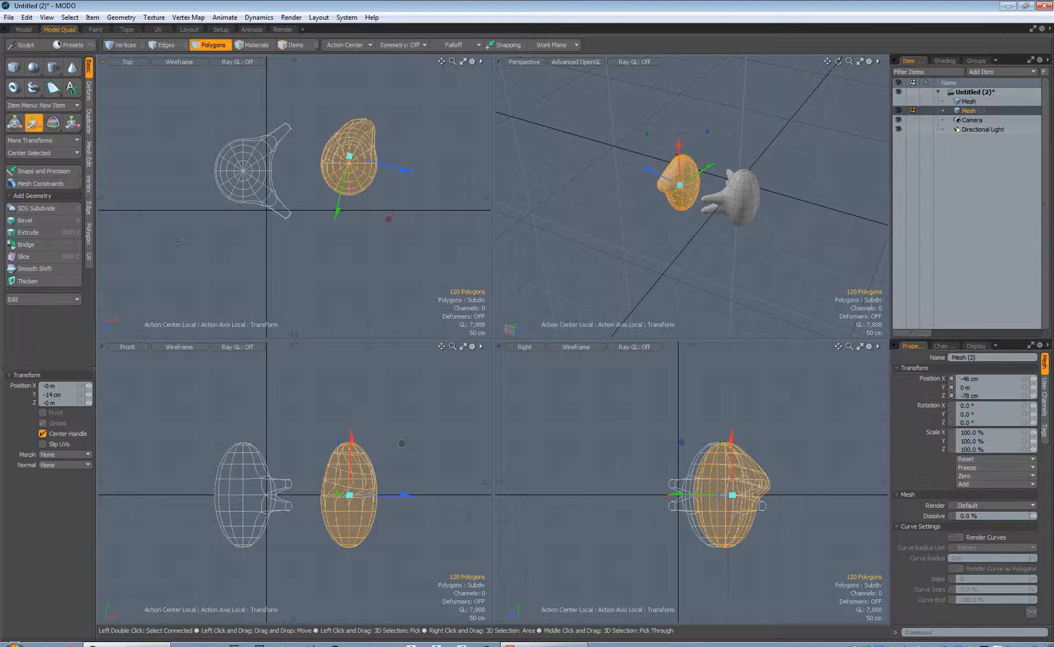
Select polygon patches on the facing sides of both ellipsoids, check the Rotate and Move handles for them, and clear the selection.
key("q")
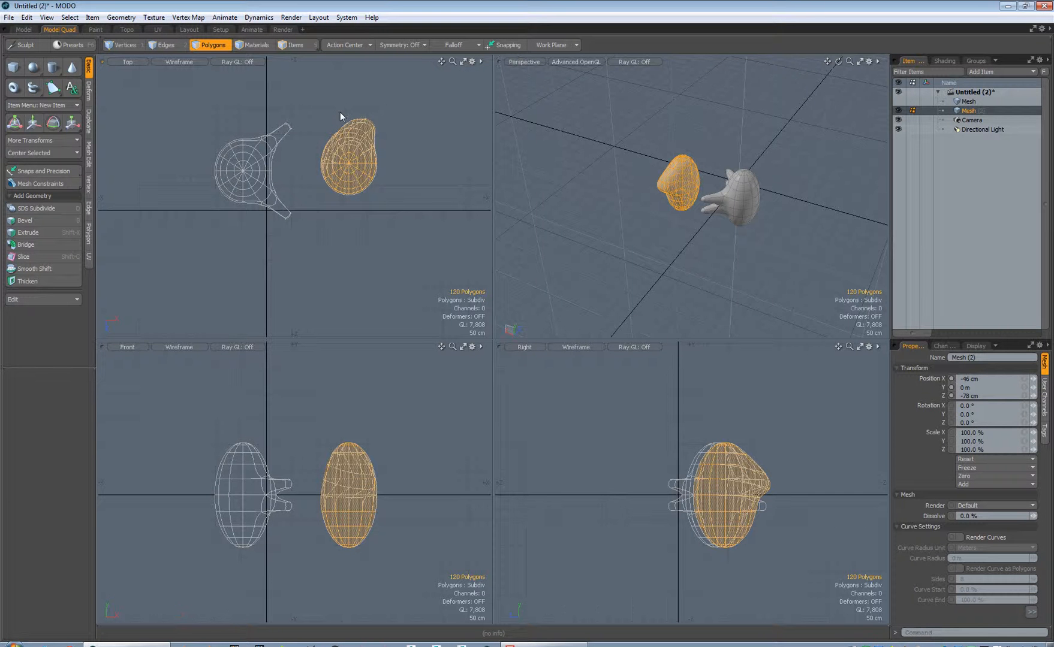
left_click(434, 136)
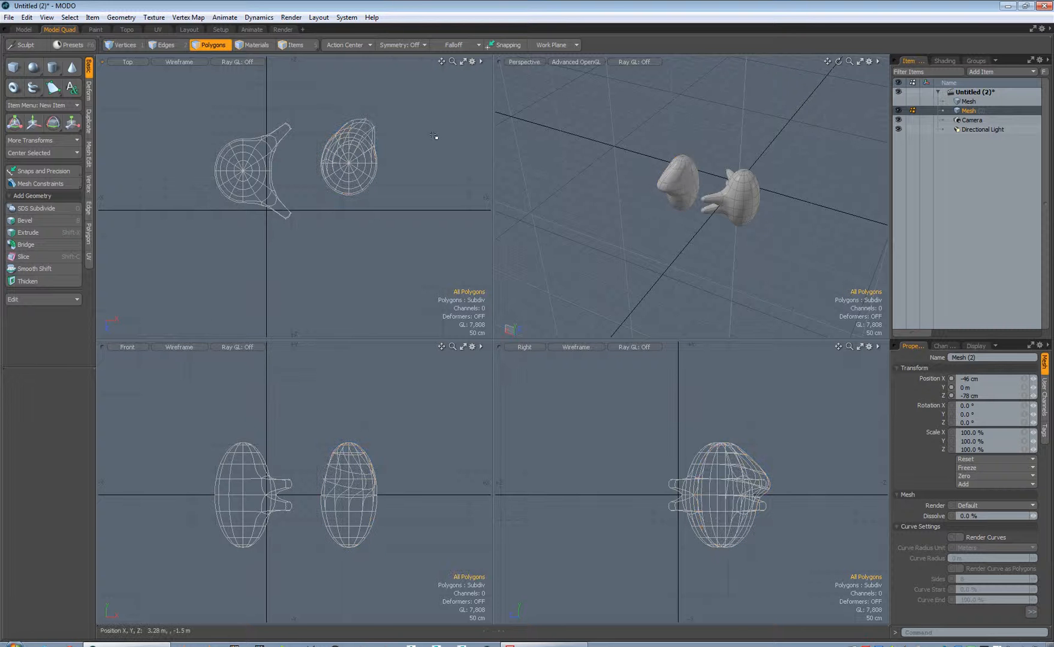
left_click_drag(693, 175, 688, 197)
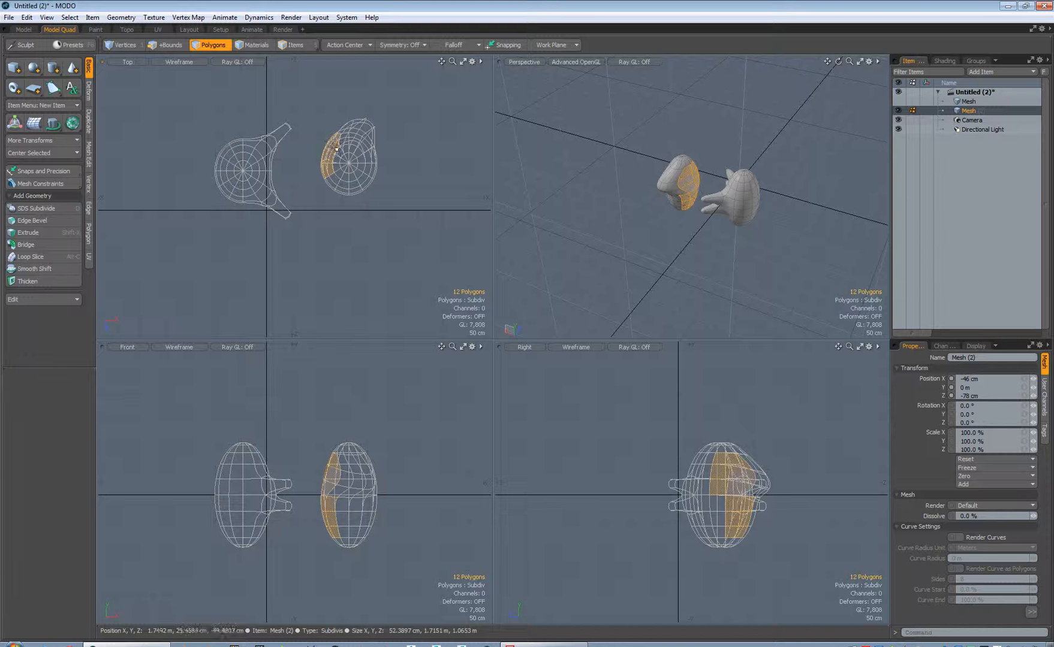
left_click_drag(271, 157, 270, 184, "shift")
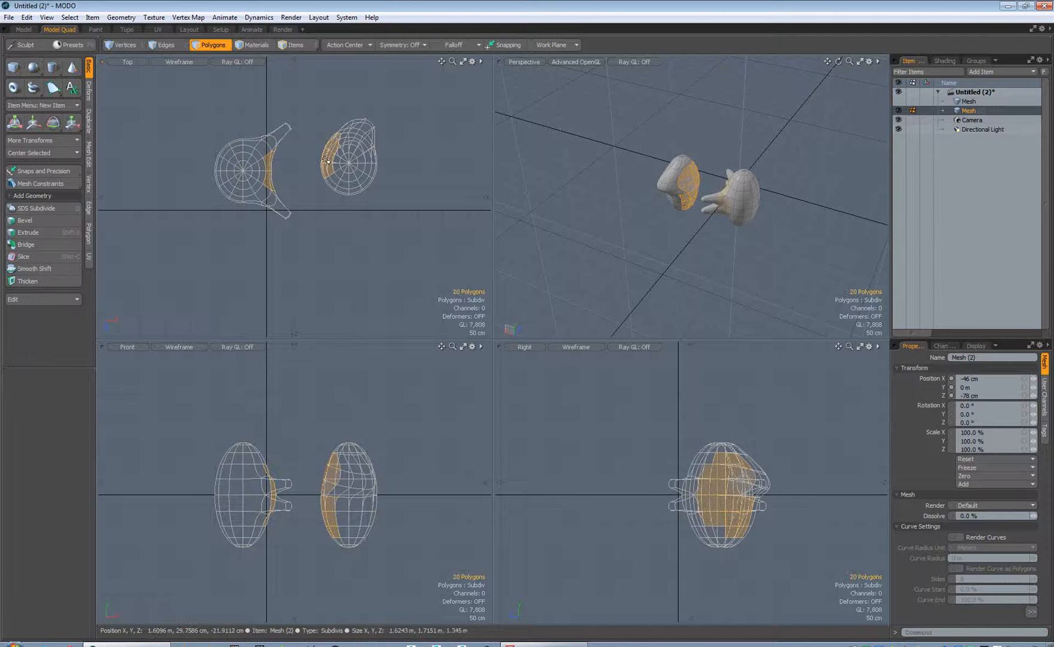
key("e")
key("w")
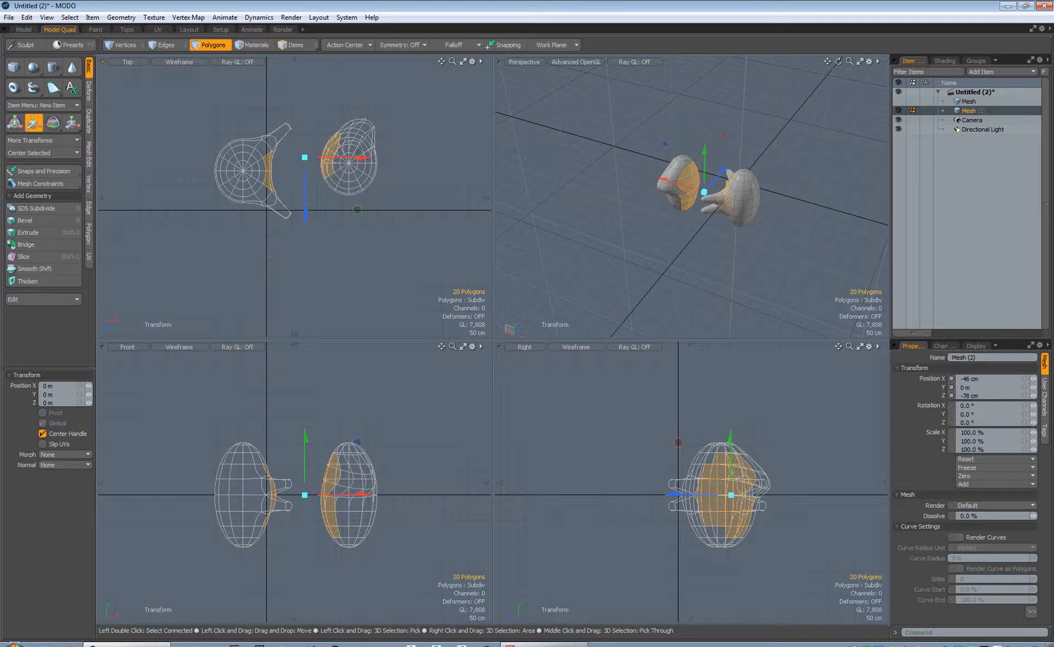
key("space")
left_click(388, 97)
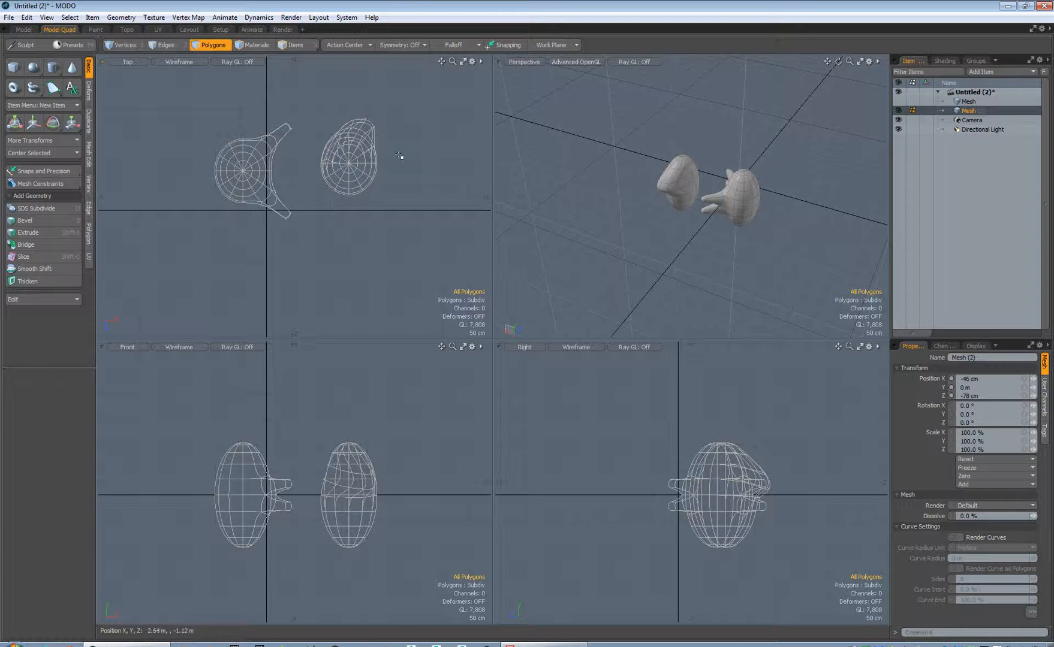
Switch to item mode, activate Rotate for the second mesh item, and center its item center on its bounding box.
key("5")
key("e")
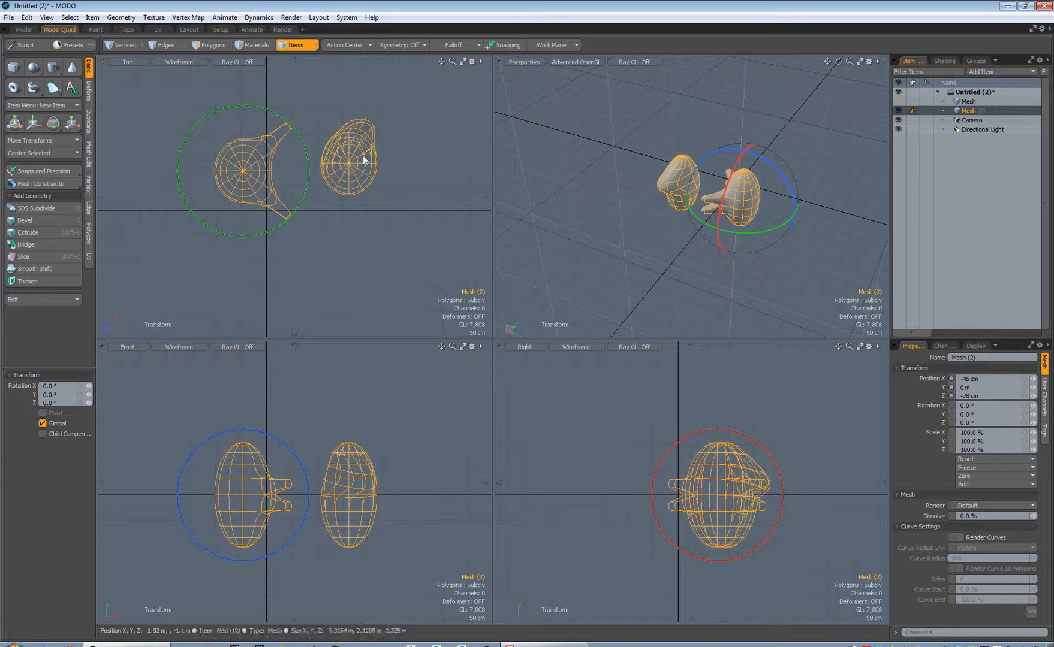
key("ctrl+shift+c")
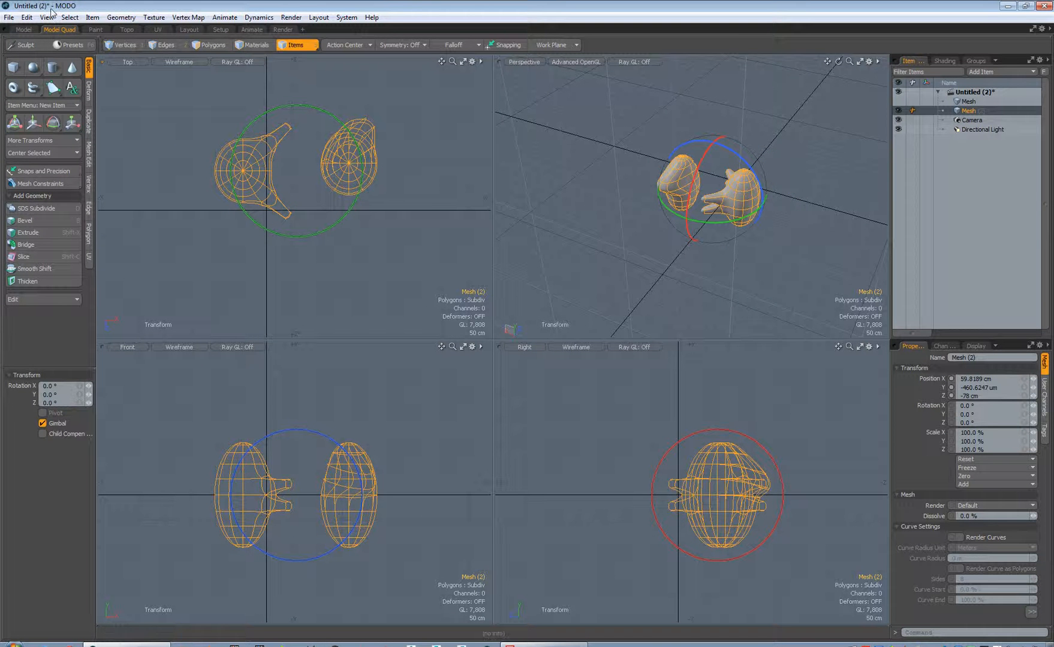
left_click(27, 16)
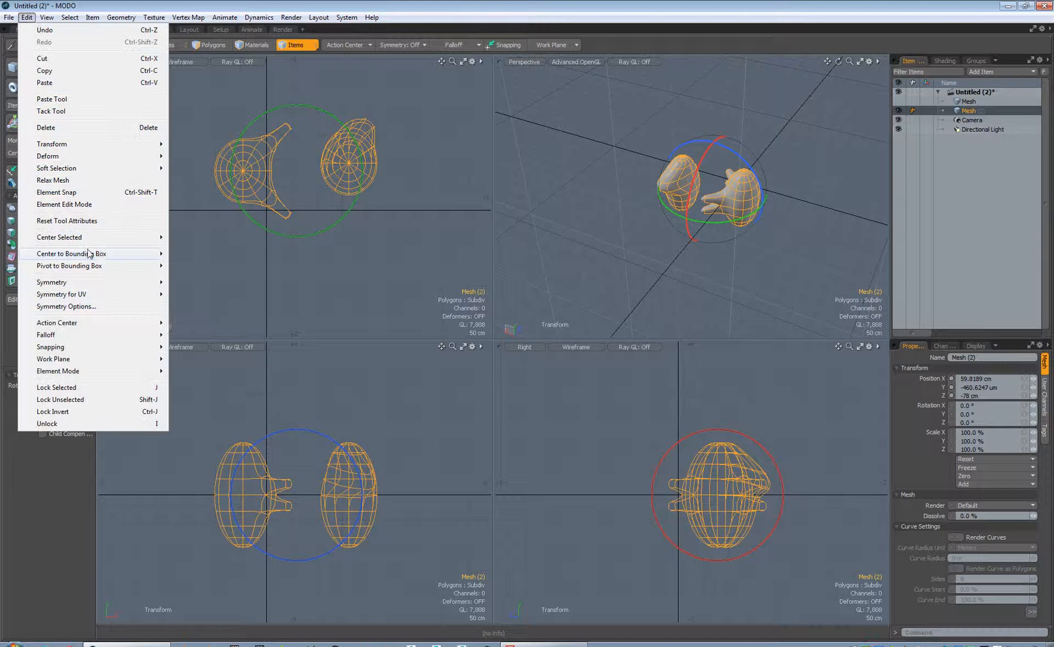
mouse_move(90, 253)
left_click(206, 254)
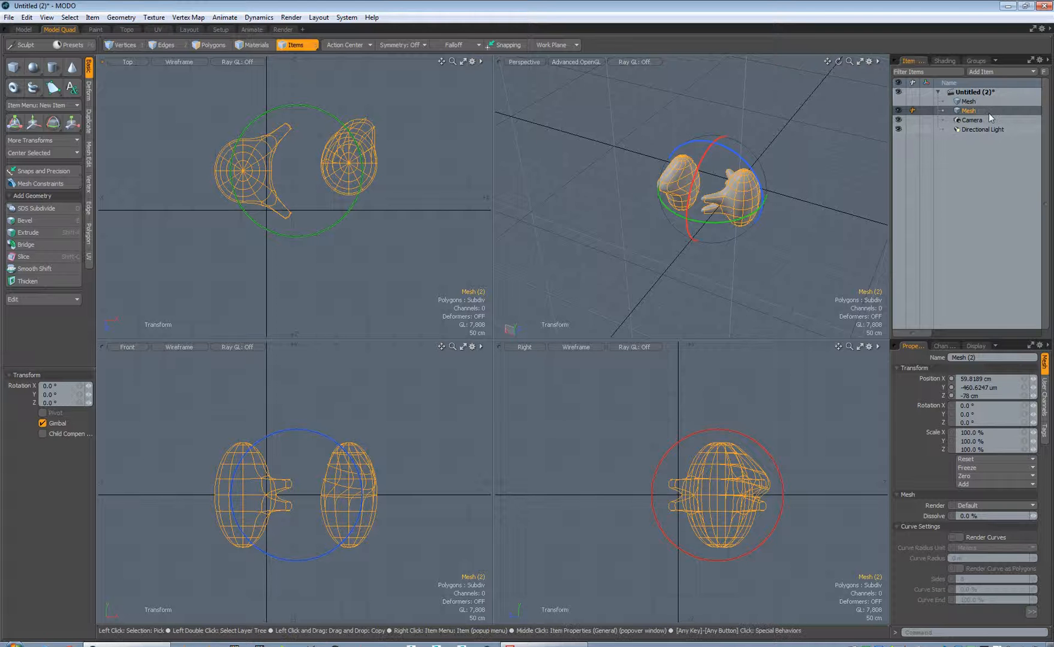
left_click(530, 300)
key("space")
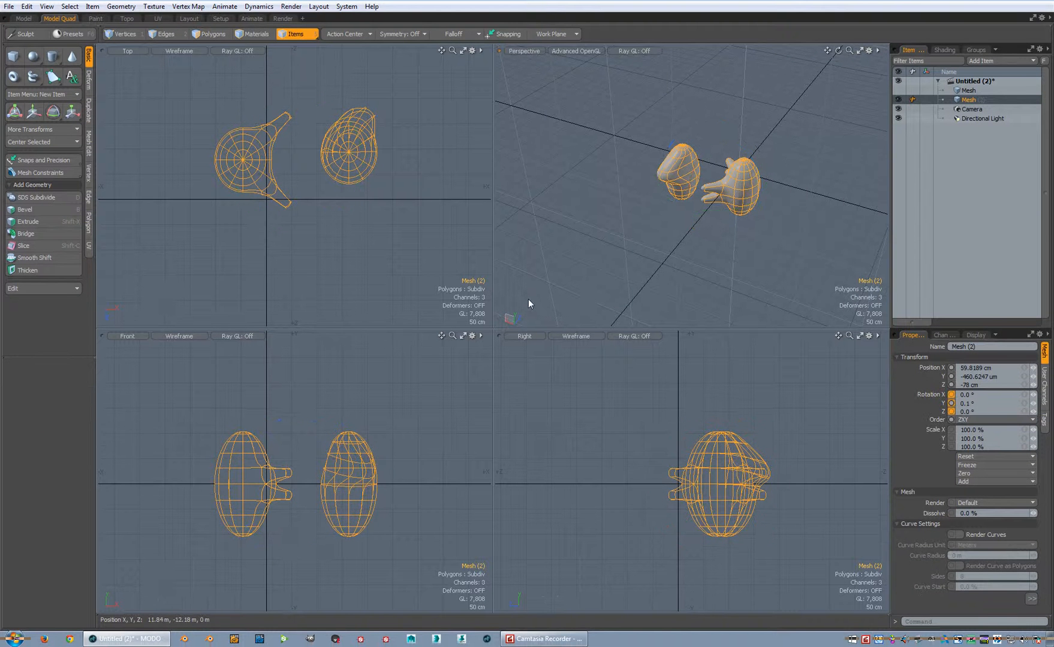
left_click(535, 639)
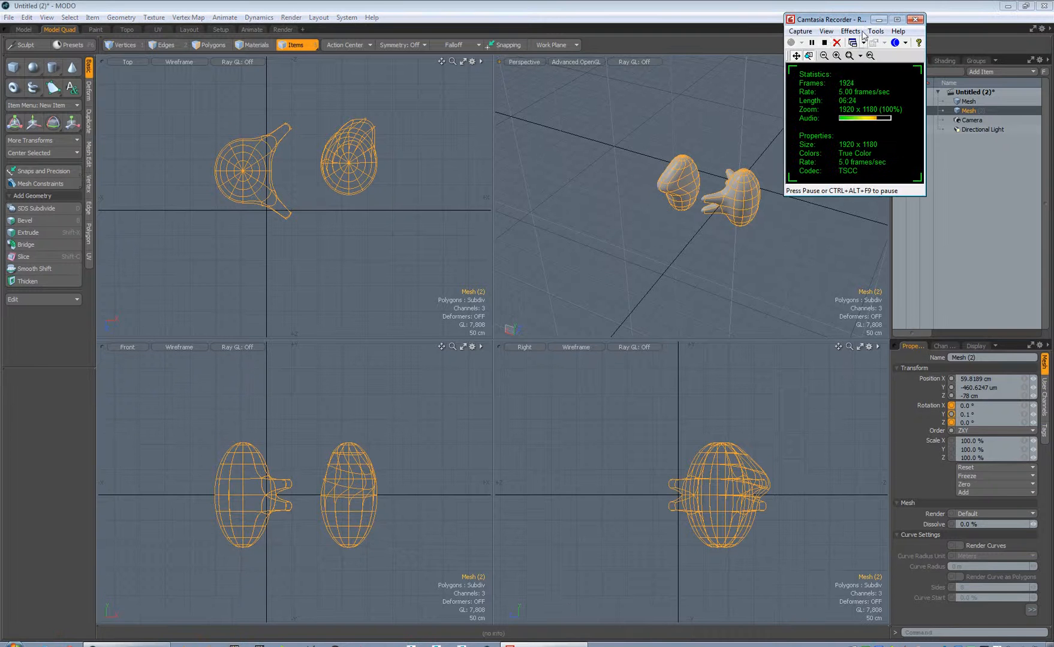